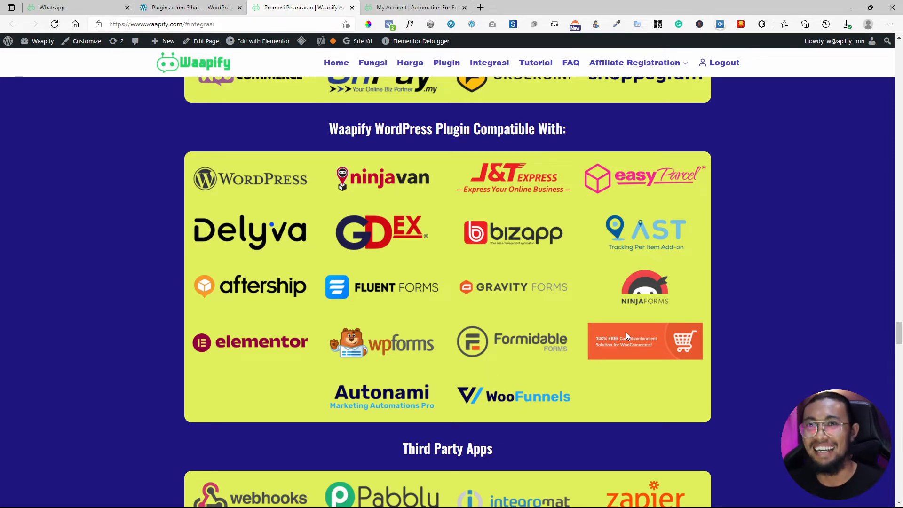
Review the Waapify site's lists of compatible online shops, WordPress plugins, third-party apps and chatbots, and return to the WordPress site's plugin list.
scroll(575, 336, "down", 3)
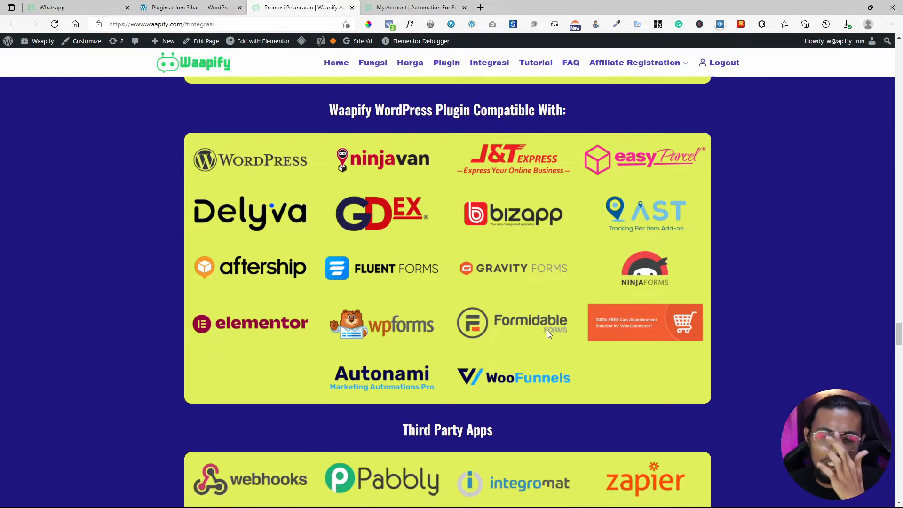
scroll(451, 341, "down", 2)
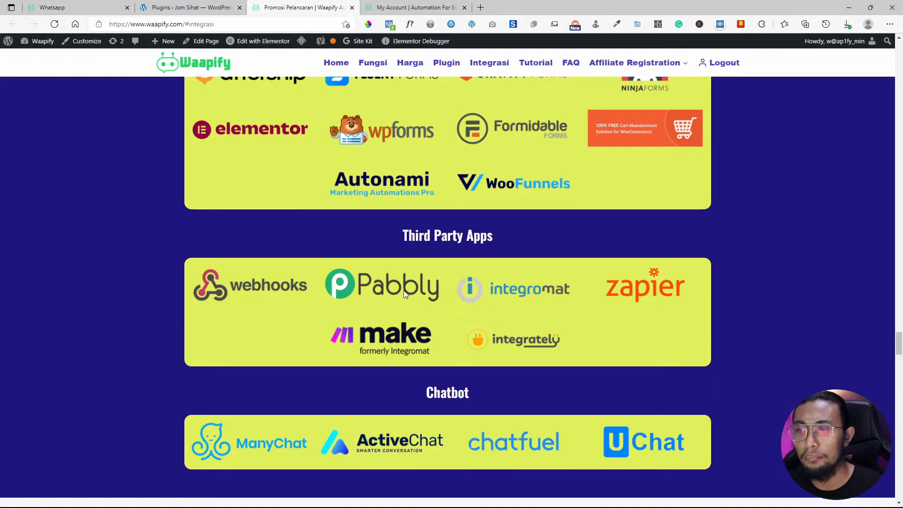
scroll(409, 287, "down", 2)
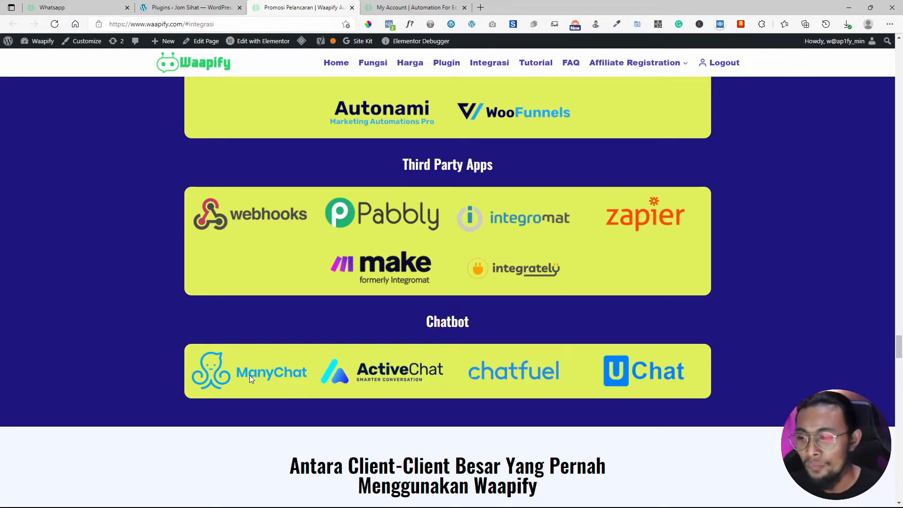
scroll(190, 319, "up", 7)
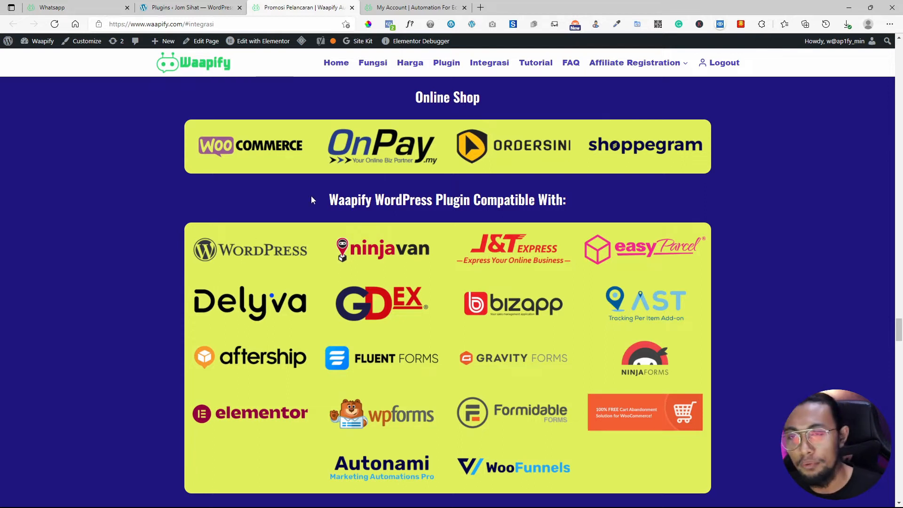
left_click(191, 7)
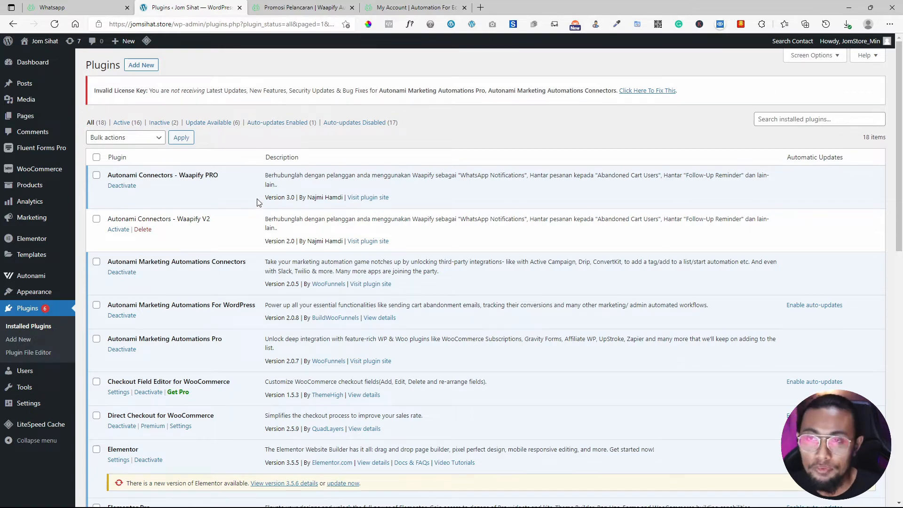
Examine the Waapify account's order page for its web address, plugin download, license key and account shortcuts.
left_click(410, 9)
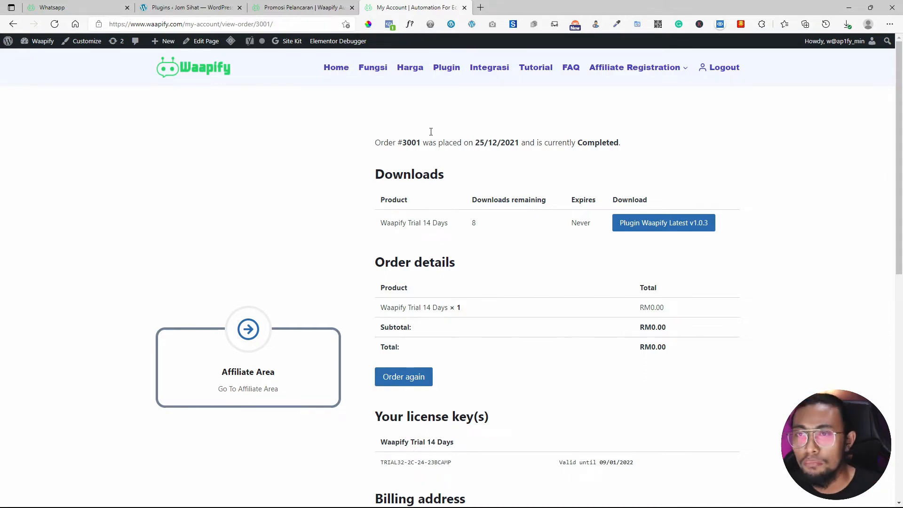
left_click_drag(135, 24, 218, 24)
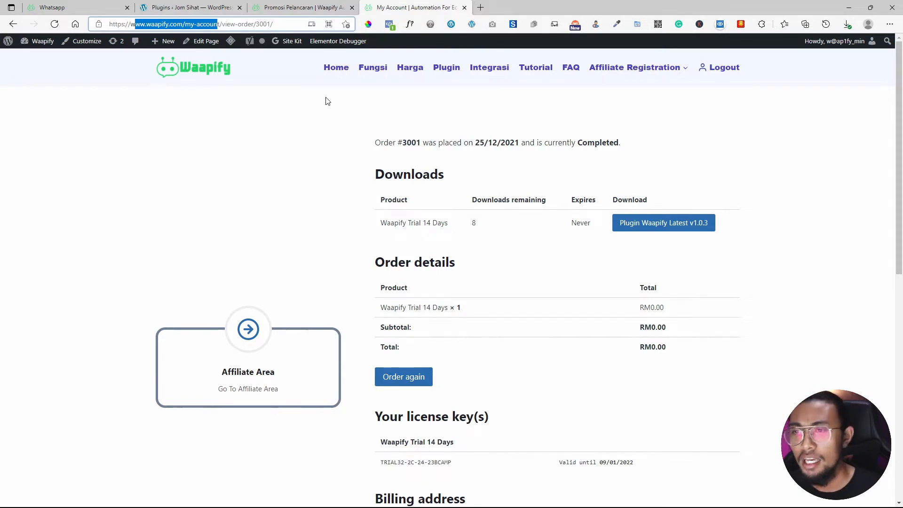
scroll(679, 235, "down", 5)
scroll(679, 235, "down", 1)
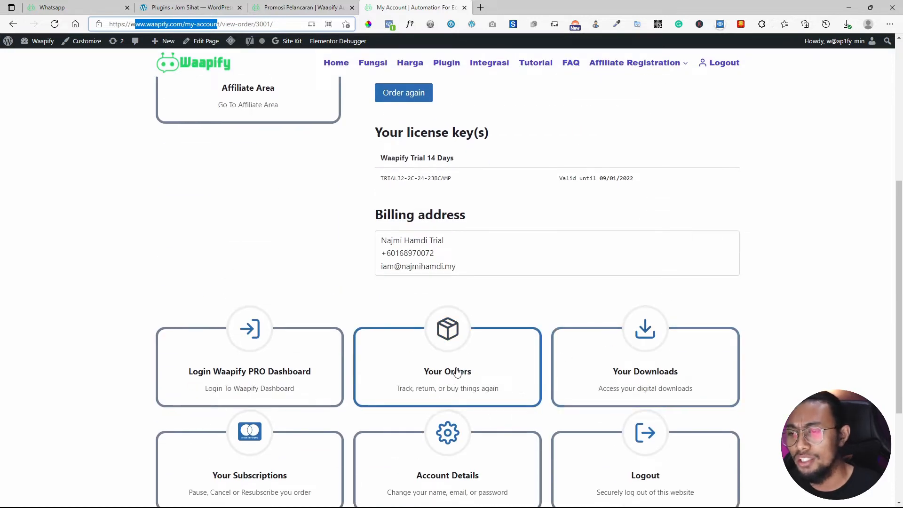
scroll(496, 357, "up", 3)
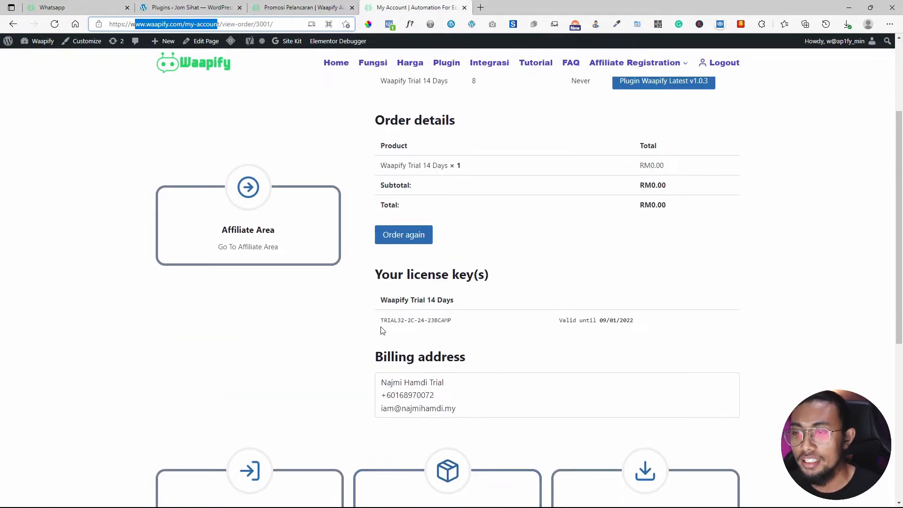
left_click_drag(381, 321, 438, 320)
scroll(678, 224, "up", 3)
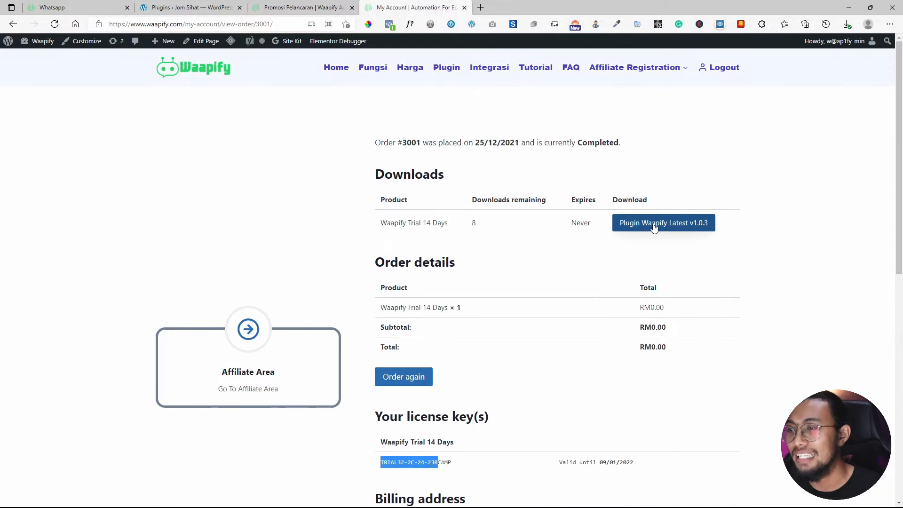
scroll(701, 305, "down", 6)
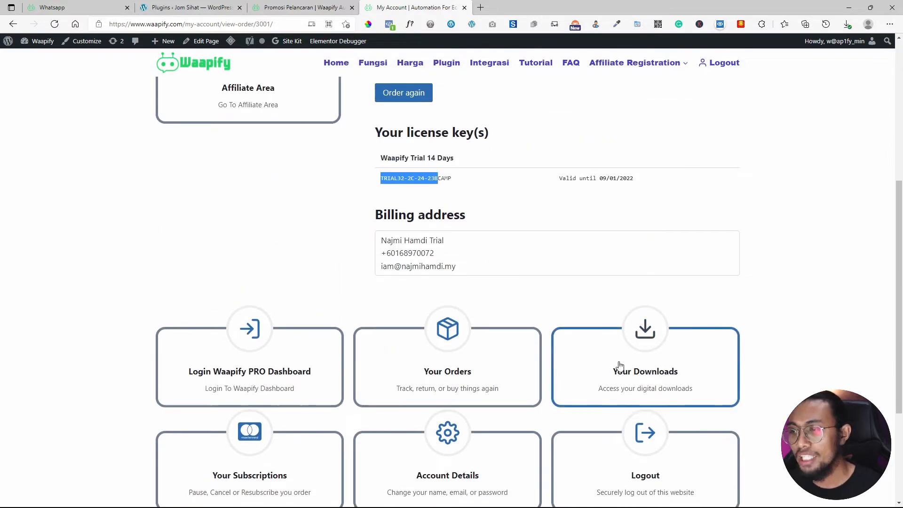
scroll(631, 378, "up", 6)
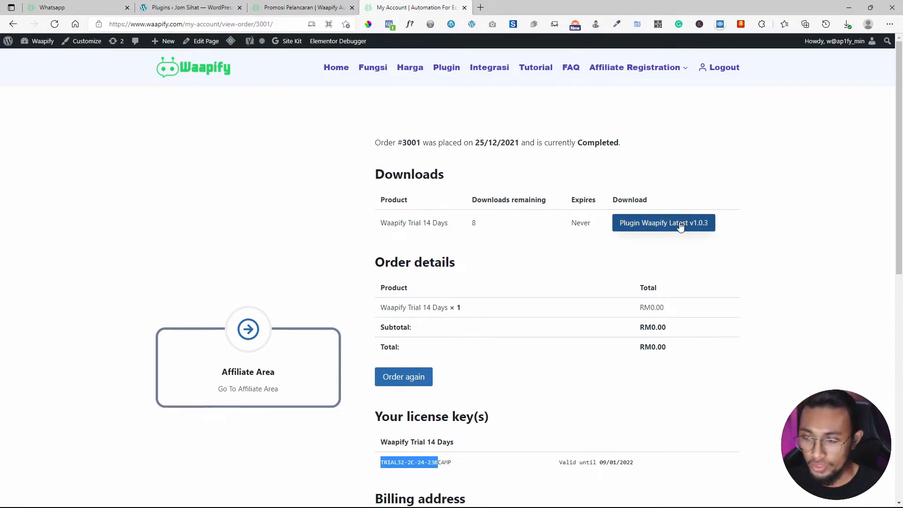
Install the plugin from Waapify-Automation-for-Your-eCommerce-v1.0.3-wn56v1.zip on the WordPress site and activate it.
left_click(207, 6)
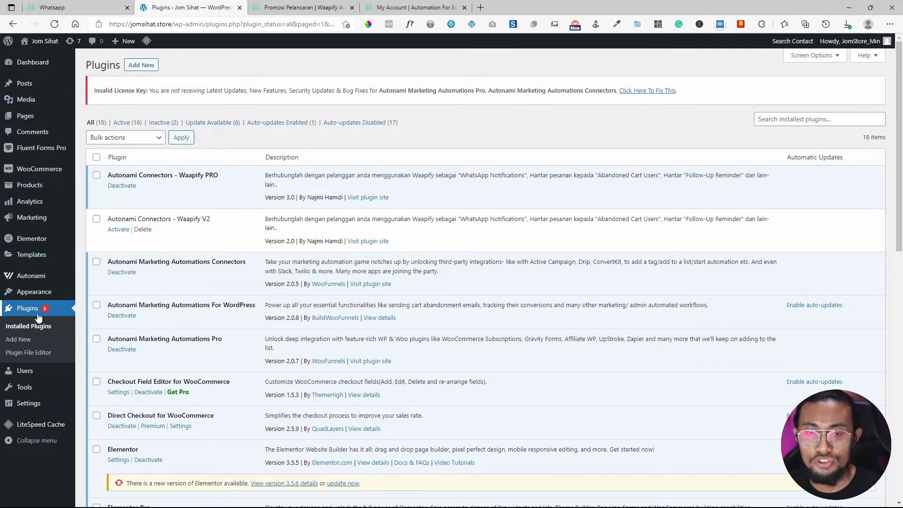
left_click(153, 64)
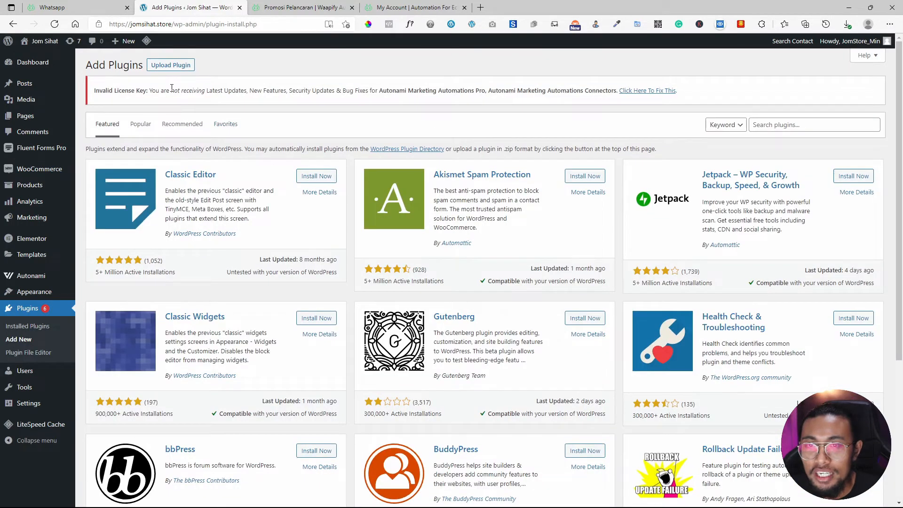
left_click(173, 65)
left_click(422, 189)
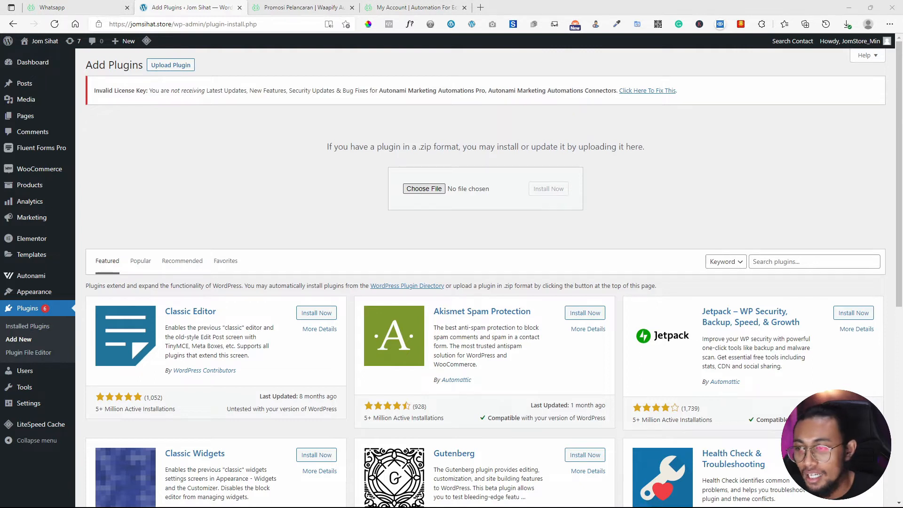
left_click(553, 193)
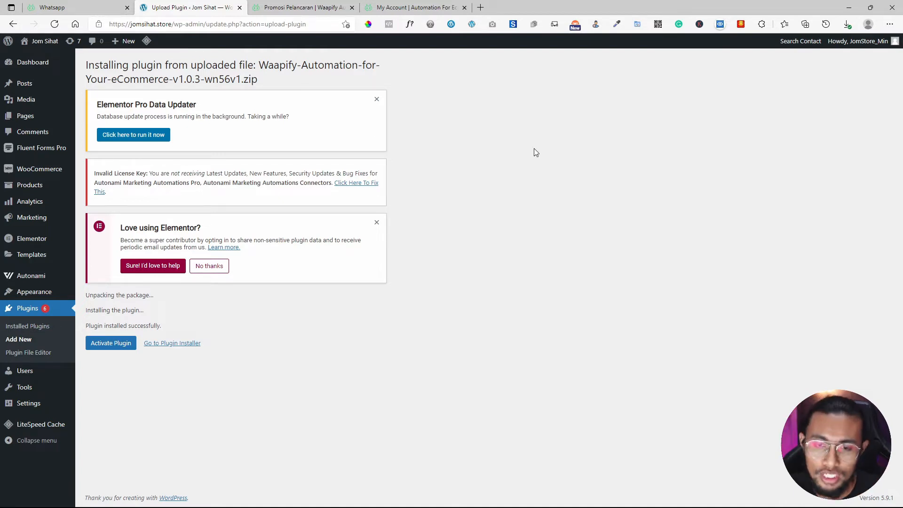
left_click(110, 343)
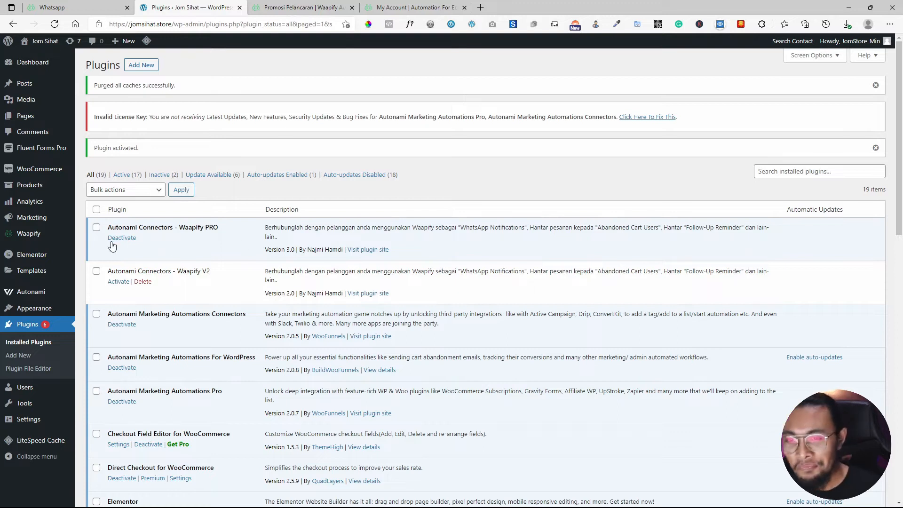
Copy the existing license key from Waapify's Activation settings and reset all plugin settings to their defaults.
mouse_move(47, 272)
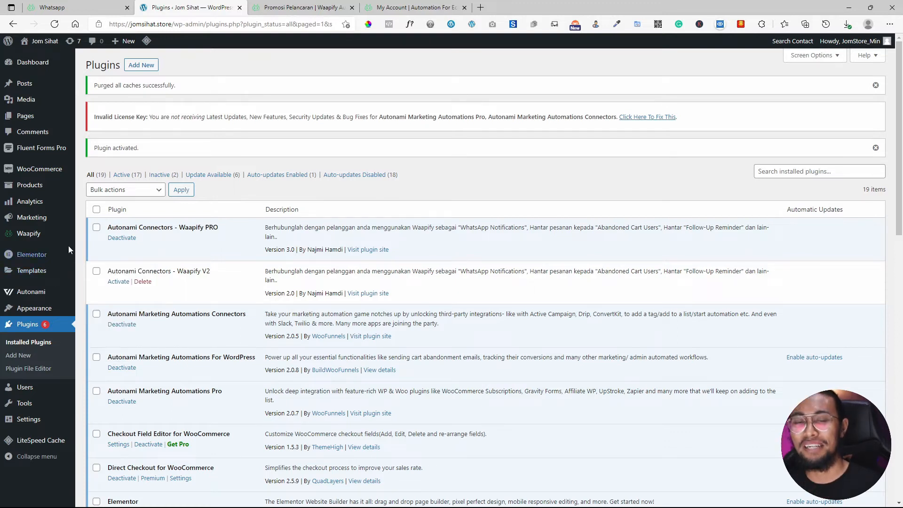
mouse_move(47, 234)
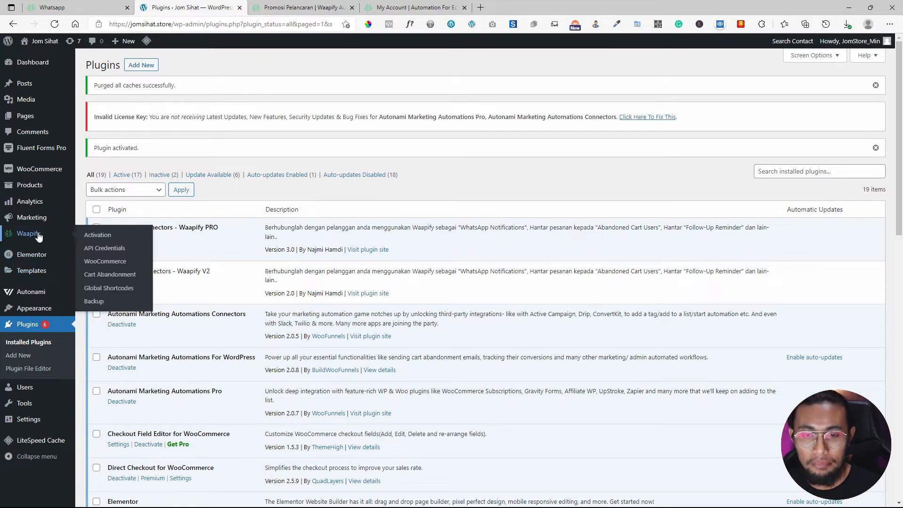
left_click(91, 239)
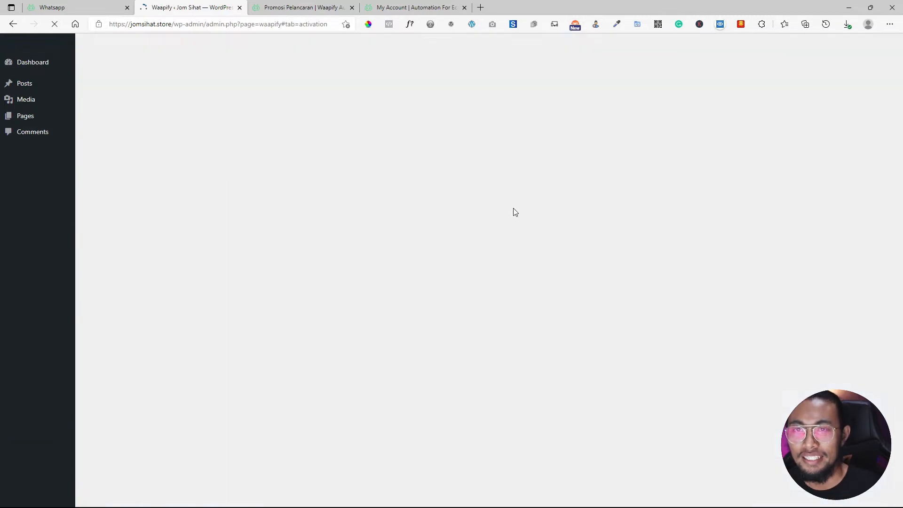
left_click_drag(438, 331, 259, 332)
key("ctrl+c")
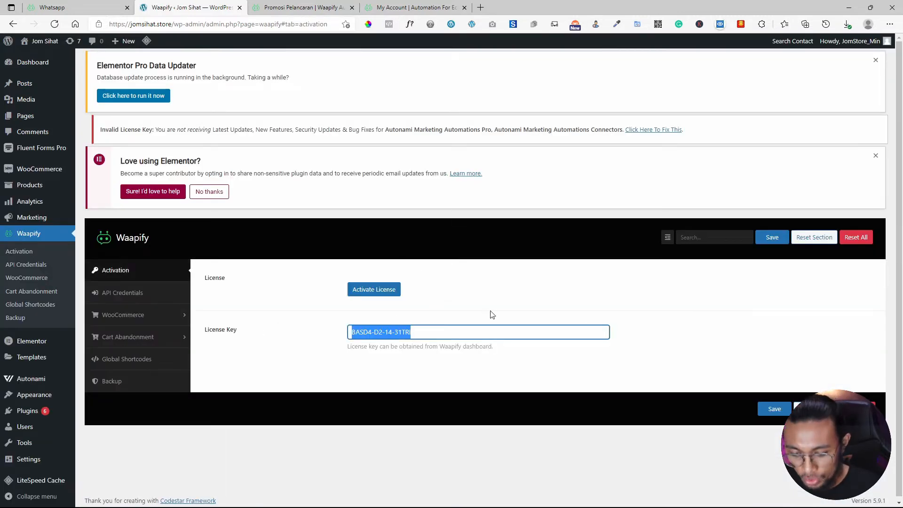
left_click(849, 238)
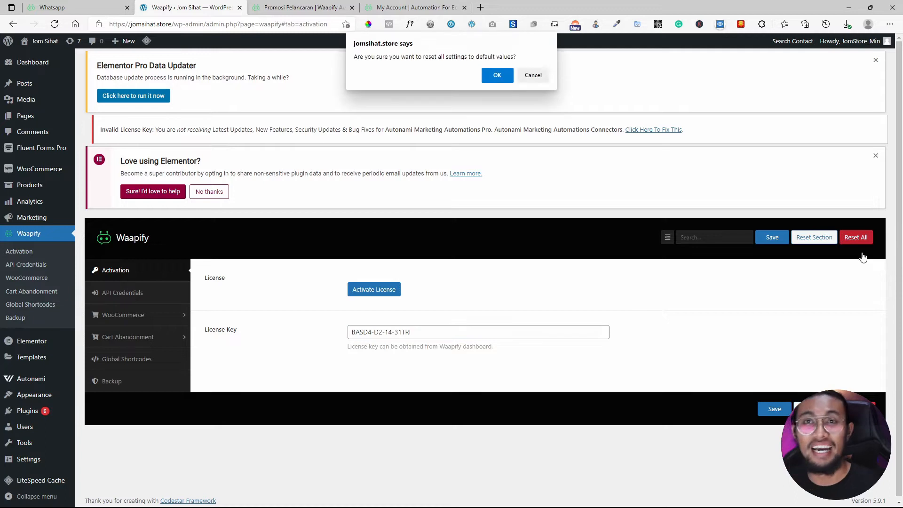
left_click(495, 75)
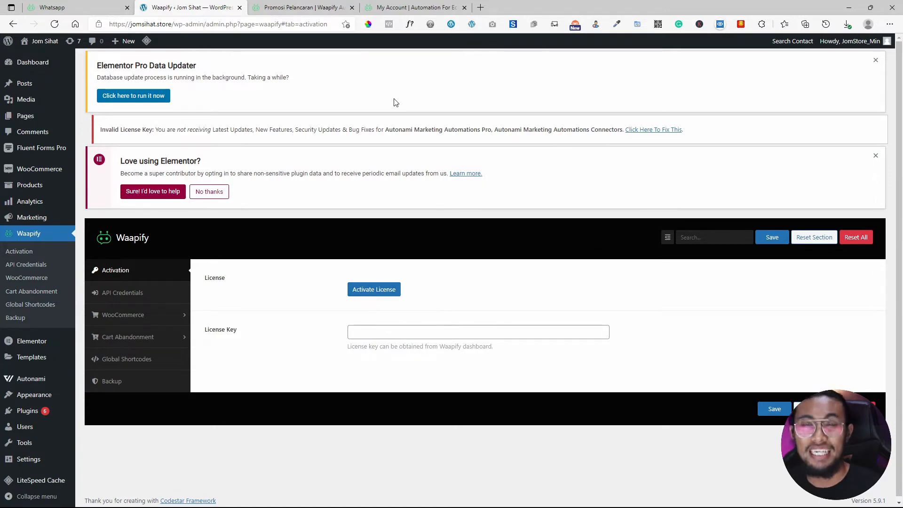
Paste the copied license key into Waapify's License Key field, save the settings and activate the license.
left_click(386, 8)
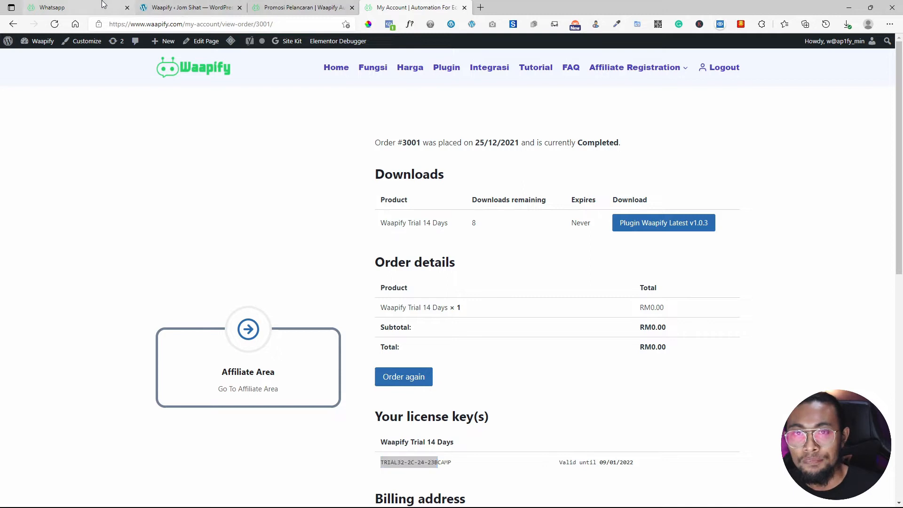
left_click(70, 8)
left_click(193, 7)
left_click(474, 331)
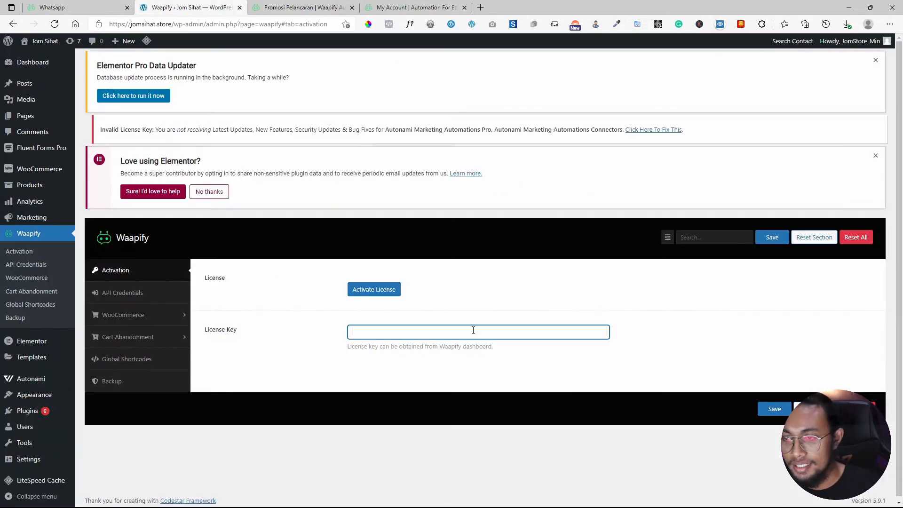
key("ctrl+v")
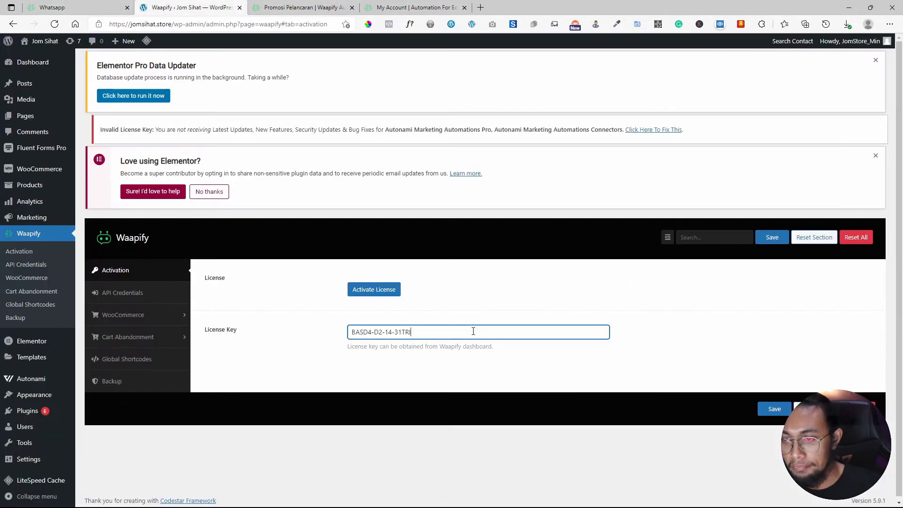
left_click(774, 409)
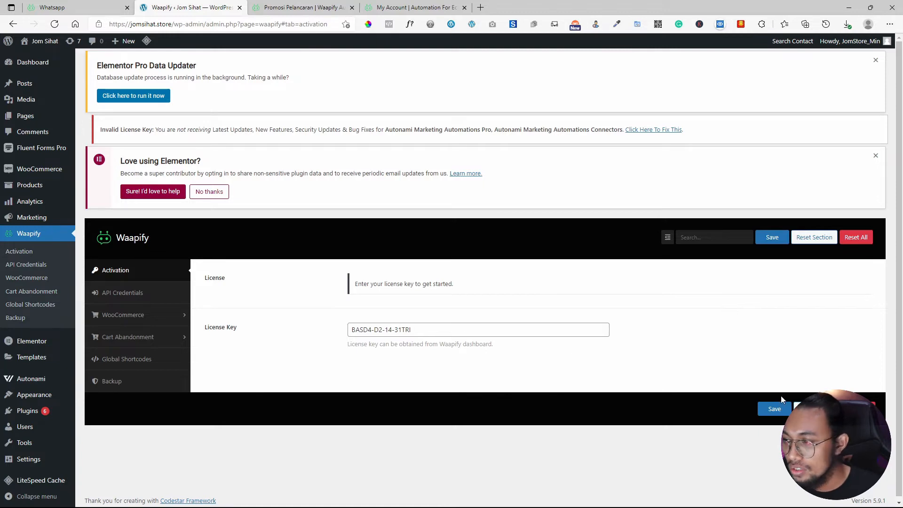
left_click(775, 409)
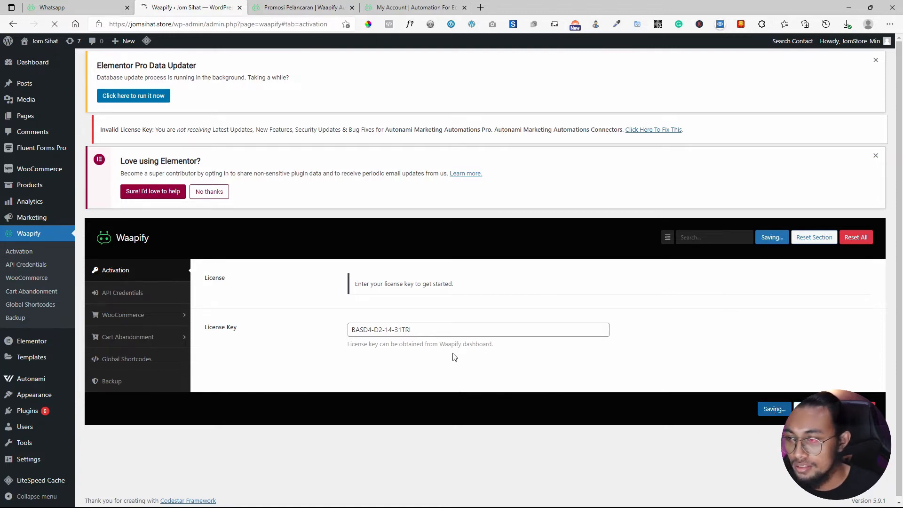
left_click_drag(339, 288, 445, 284)
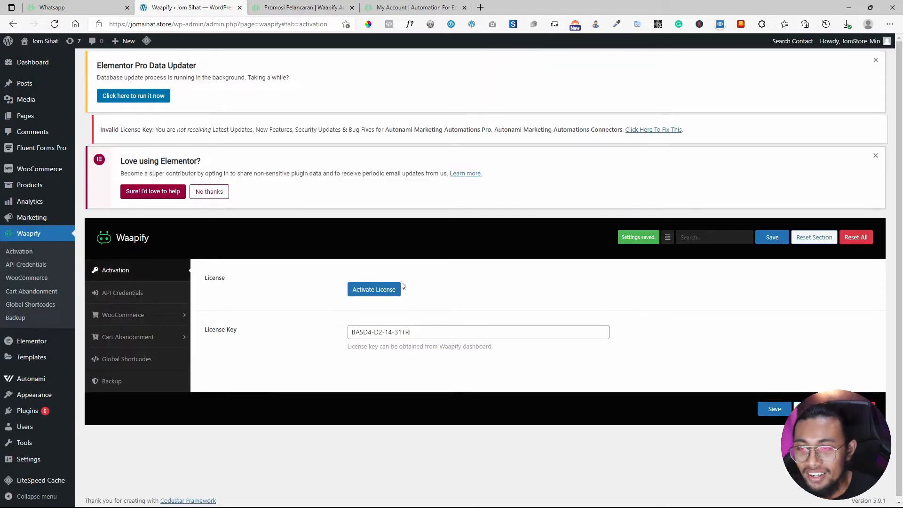
left_click(398, 288)
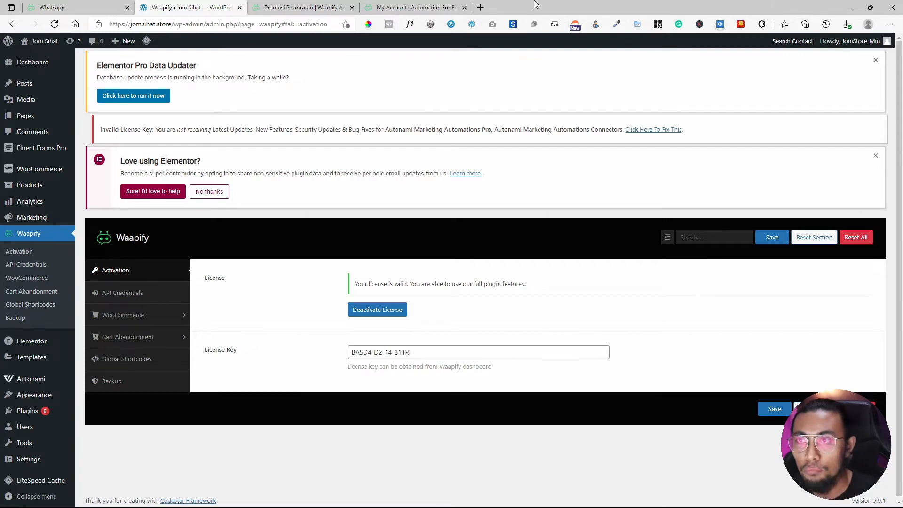
Check the my-account address on the Waapify order page and the license status in the plugin's Activation settings.
left_click(398, 7)
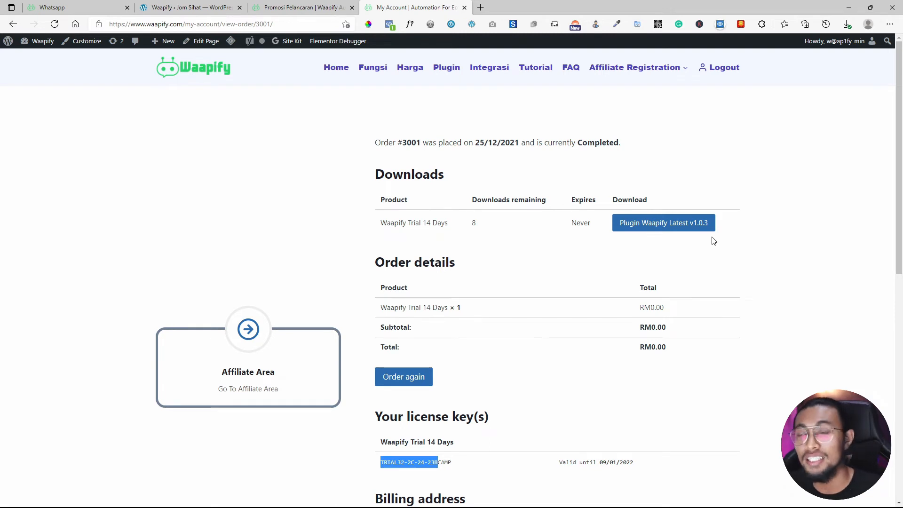
left_click(215, 24)
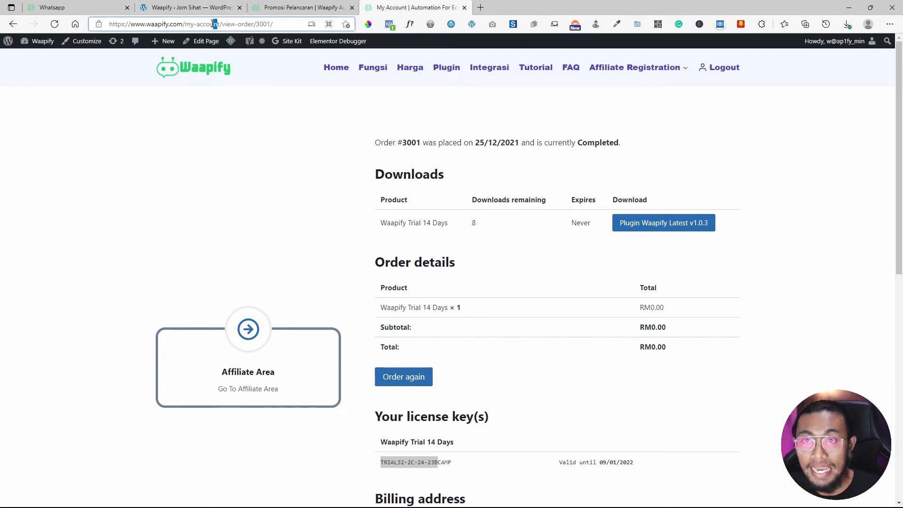
left_click_drag(215, 24, 124, 24)
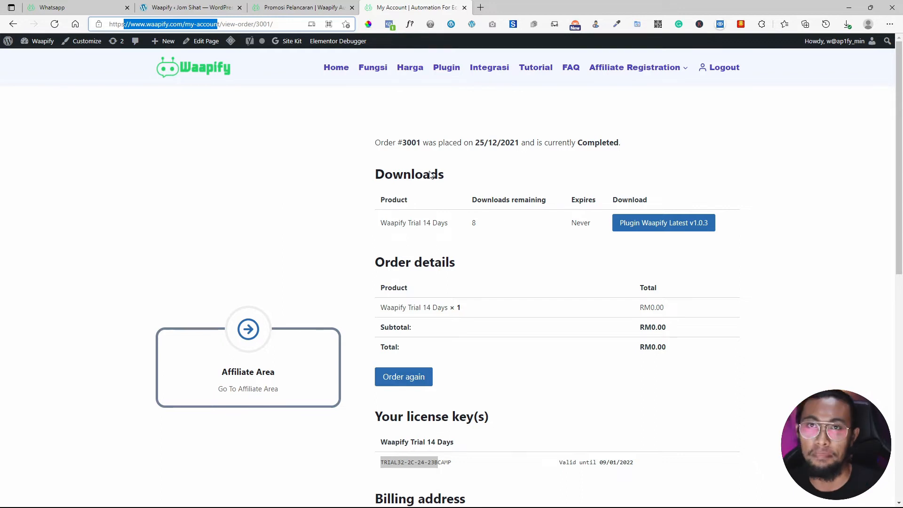
left_click(154, 6)
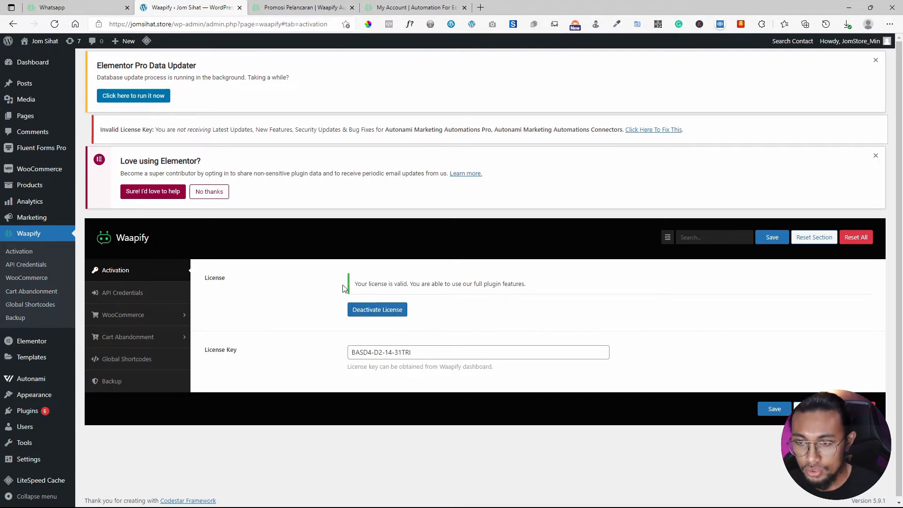
left_click_drag(343, 288, 408, 292)
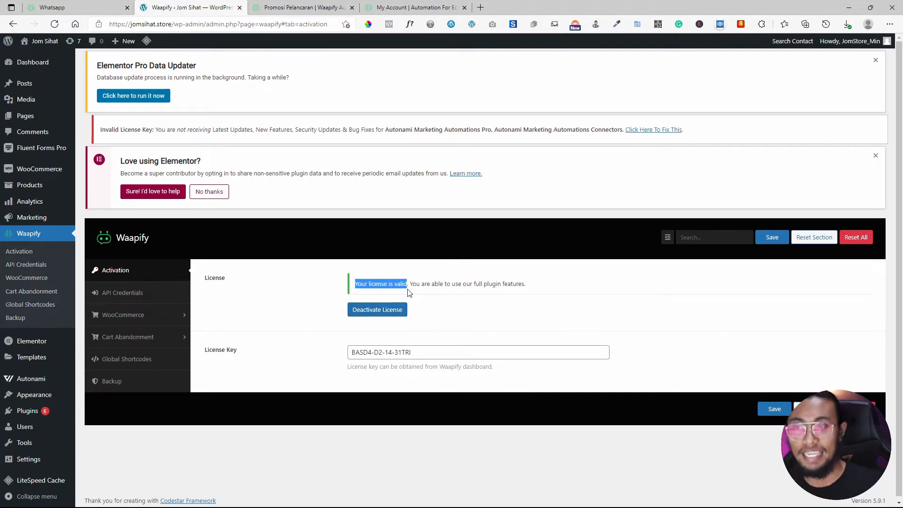
Open Waapify's API Credentials settings and set the version to Version 3@Pro.
left_click(161, 293)
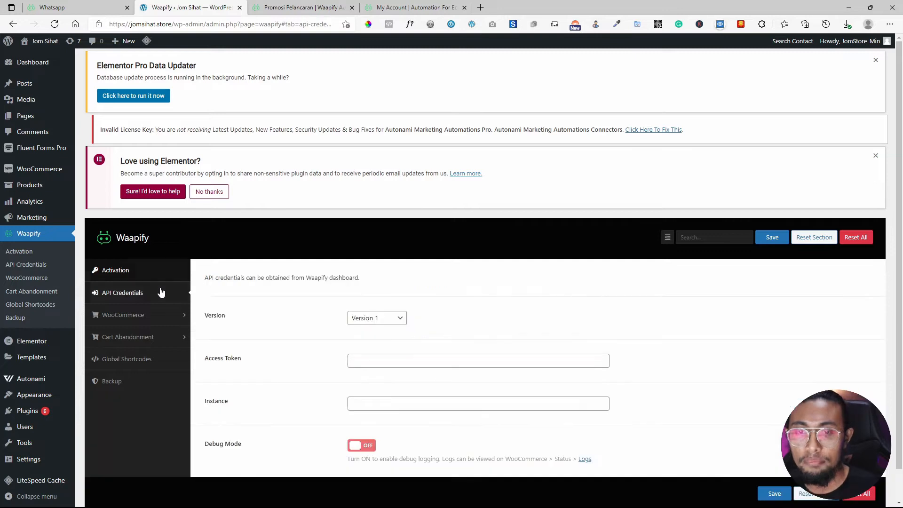
scroll(426, 281, "down", 1)
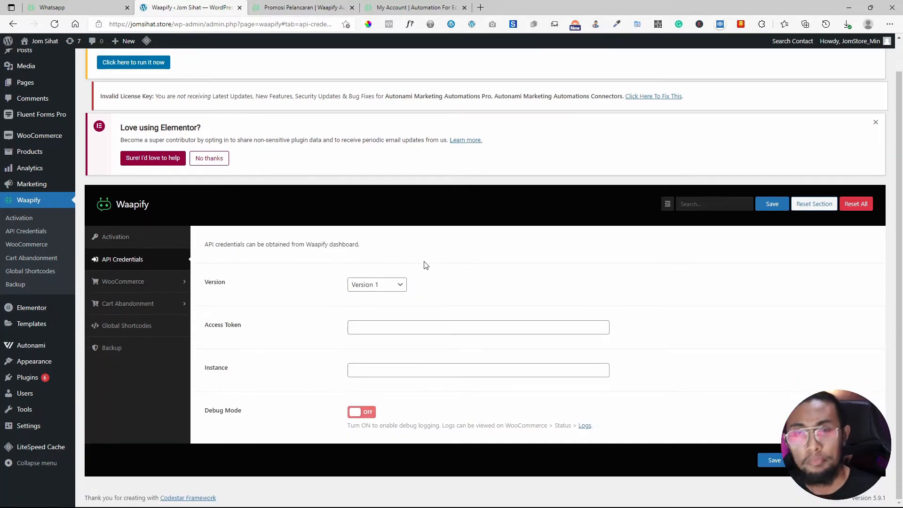
left_click(387, 286)
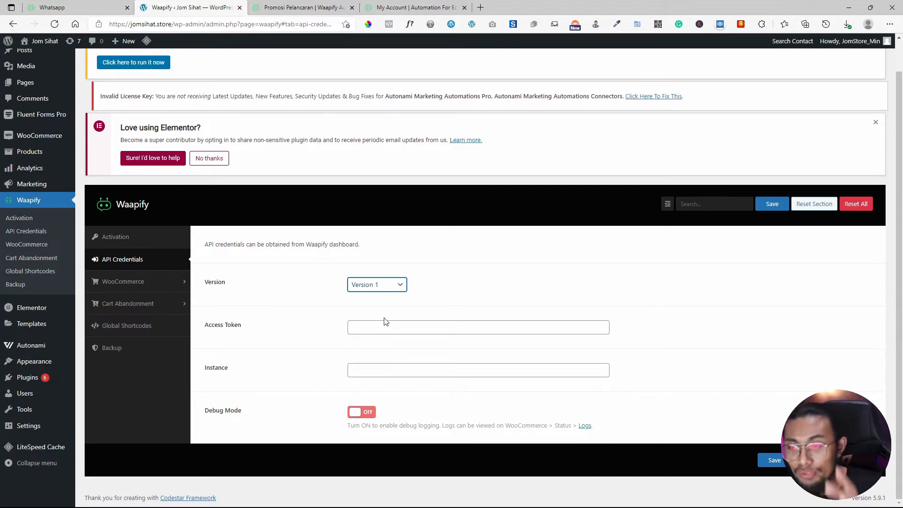
left_click(386, 321)
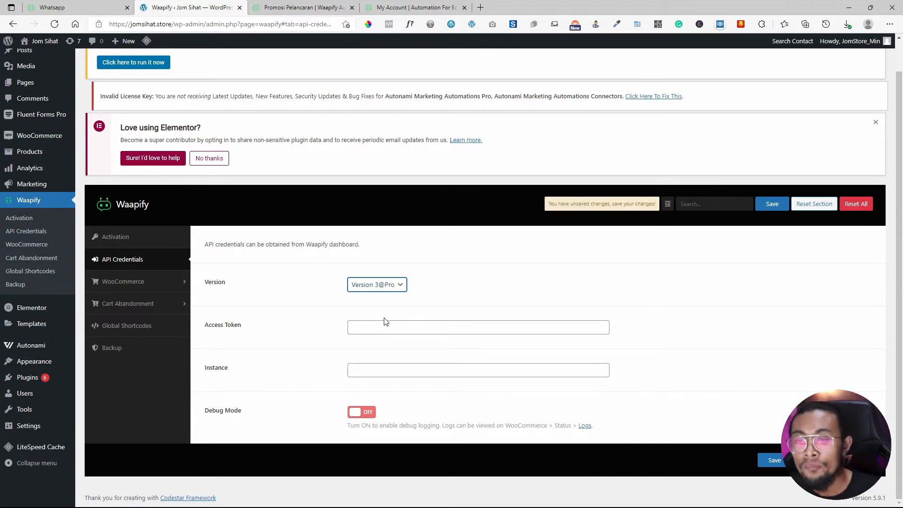
left_click(237, 326)
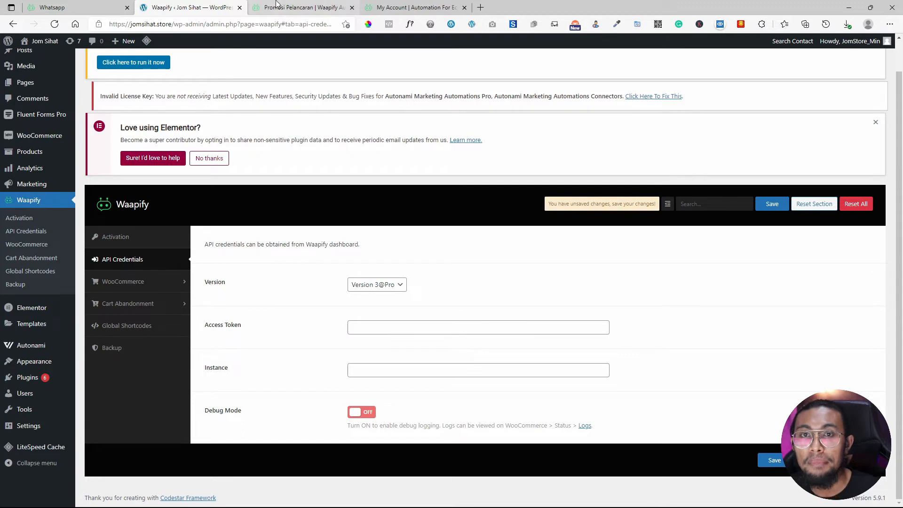
Copy the access token from the WhatsApp profile in the Waapify dashboard and paste it into the plugin's Access Token field.
left_click(96, 4)
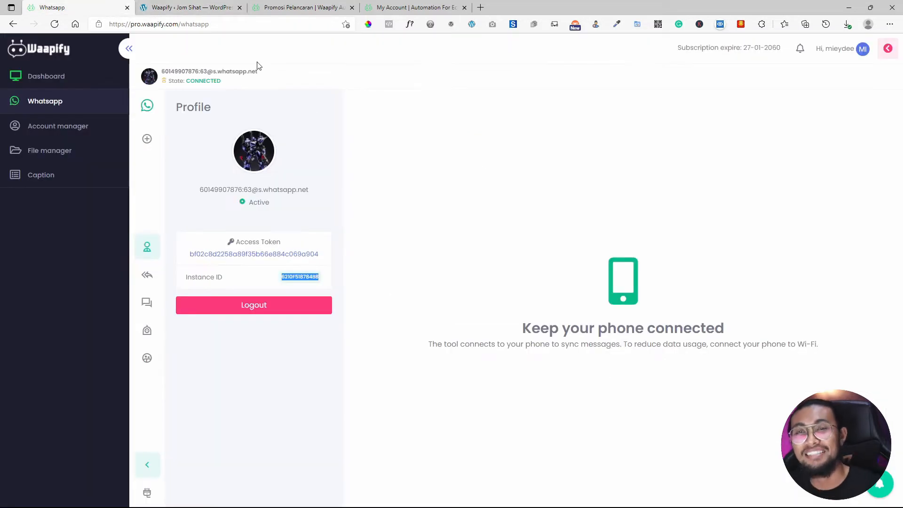
double_click(301, 252)
key("ctrl+c")
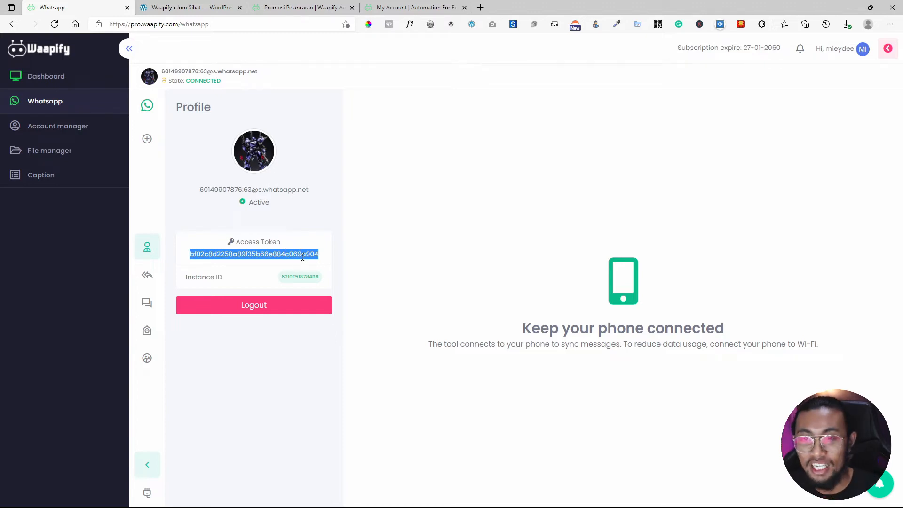
left_click(165, 6)
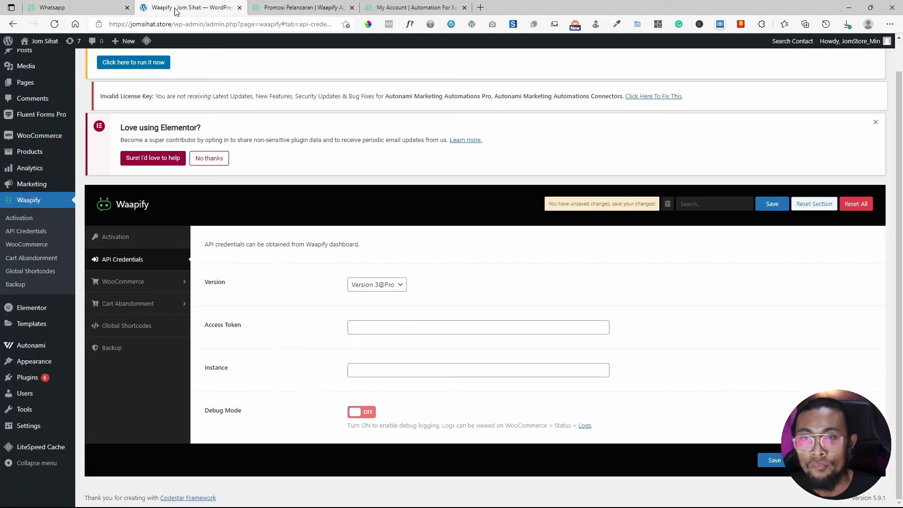
left_click(400, 324)
key("ctrl+v")
Copy the instance ID from the Waapify WhatsApp profile and paste it into the plugin's Instance field.
left_click(87, 7)
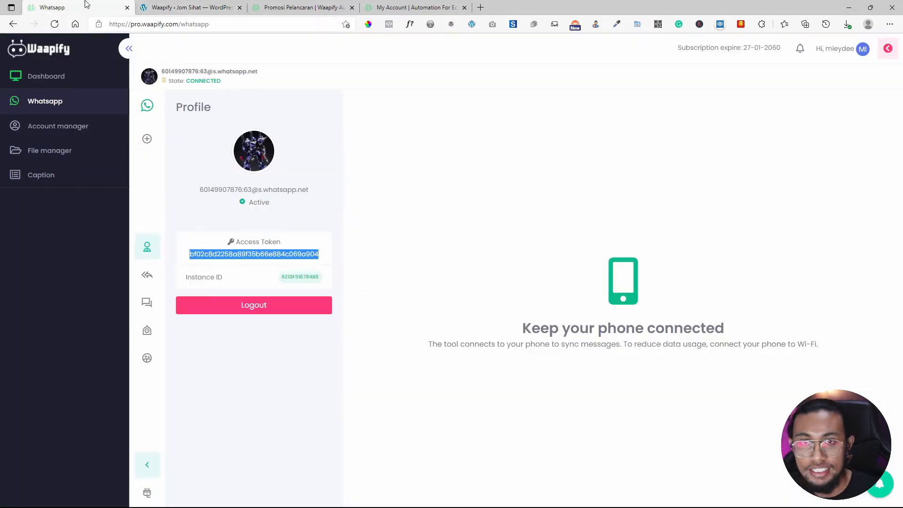
left_click(303, 271)
double_click(300, 278)
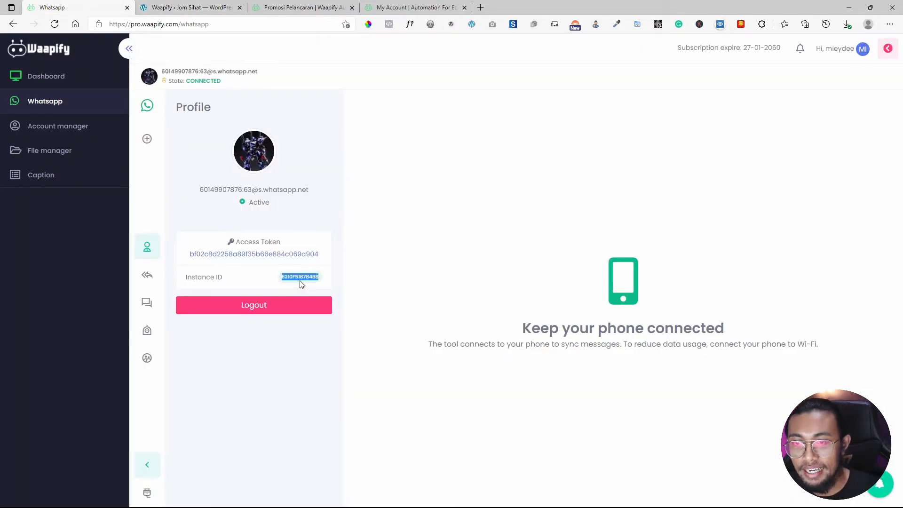
key("ctrl+c")
left_click(188, 8)
left_click(379, 366)
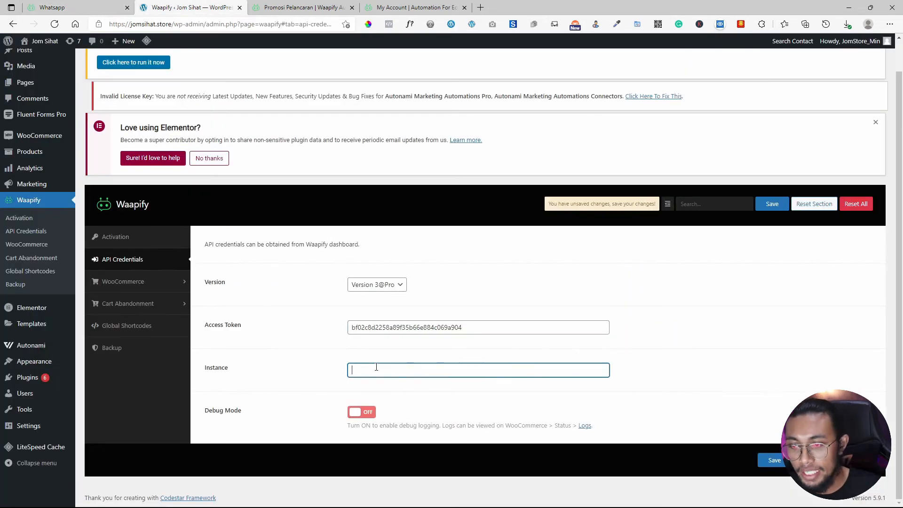
key("ctrl+v")
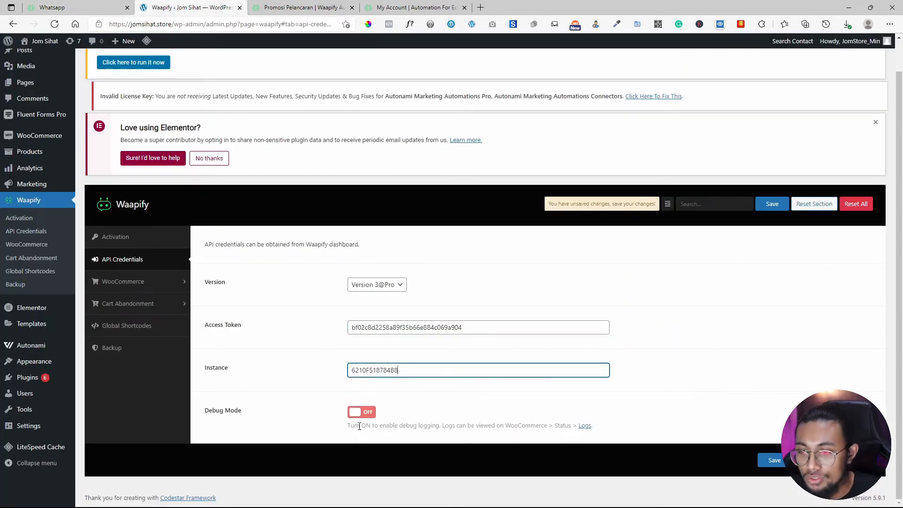
Turn on Debug Mode, save the API credentials and review them against the Waapify WhatsApp profile.
left_click(361, 412)
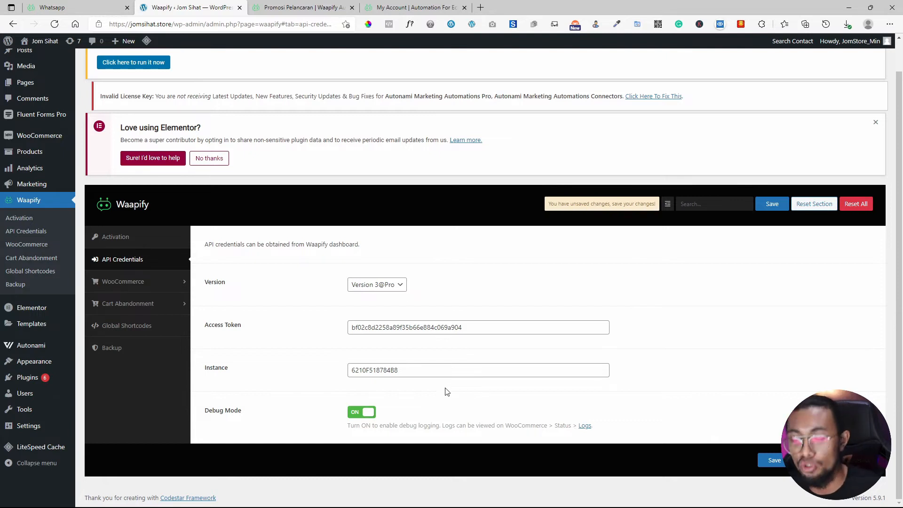
left_click(777, 205)
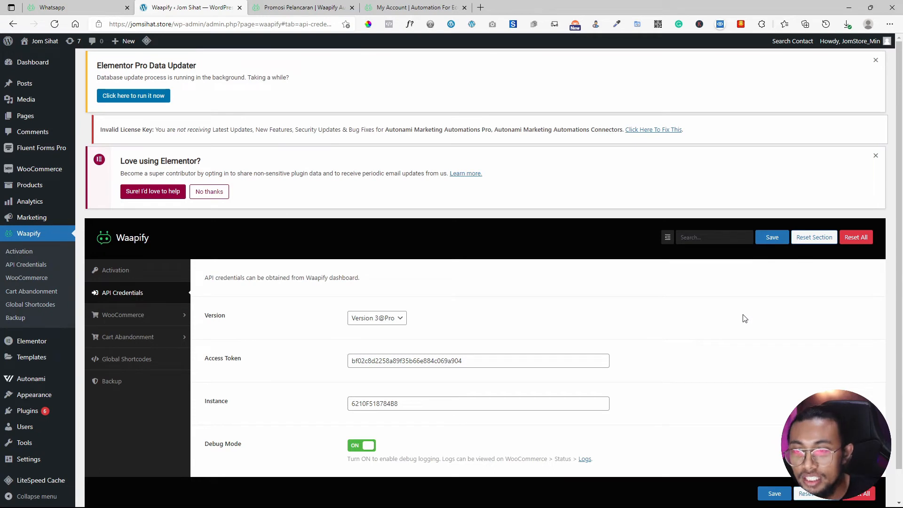
left_click(89, 7)
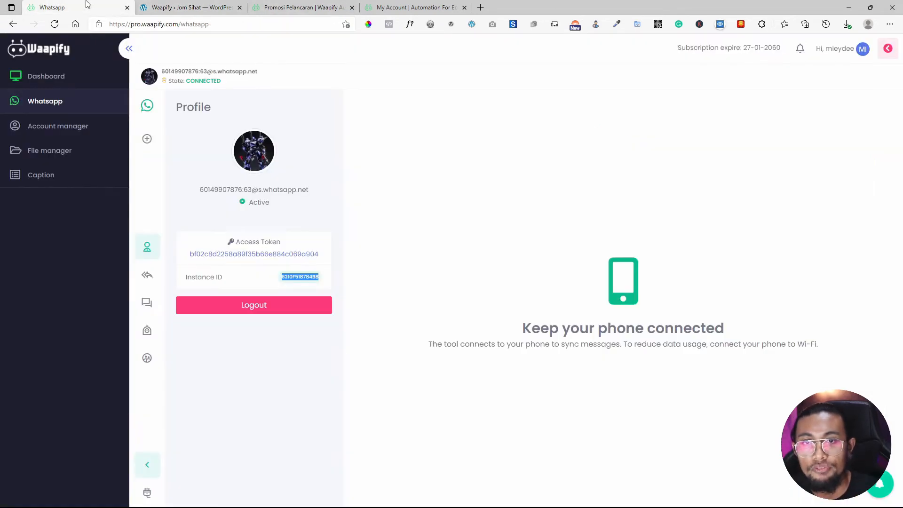
left_click(173, 4)
scroll(413, 299, "down", 1)
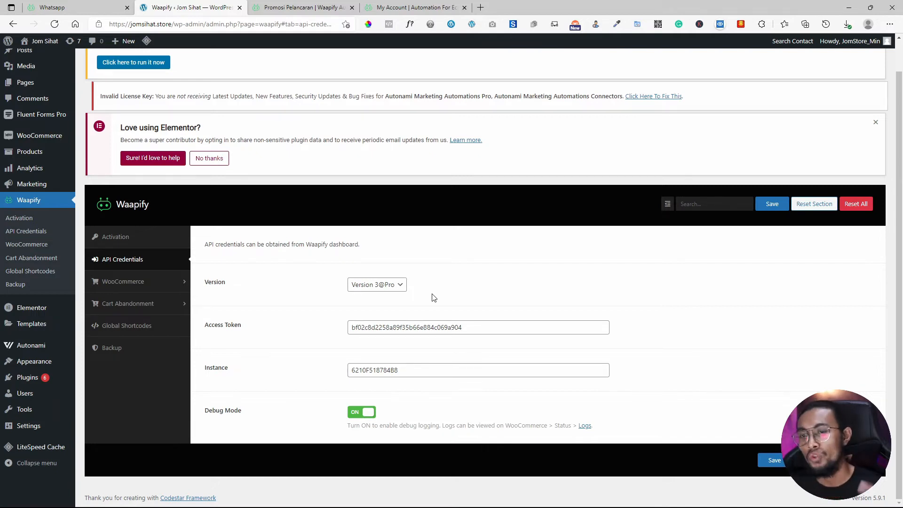
scroll(350, 230, "up", 1)
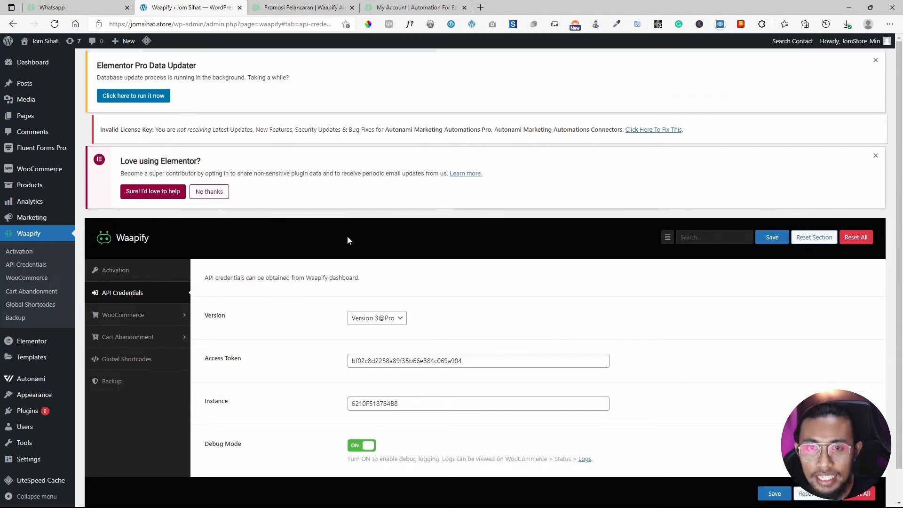
Examine the selling and shipping country restrictions in WooCommerce's general settings.
mouse_move(46, 172)
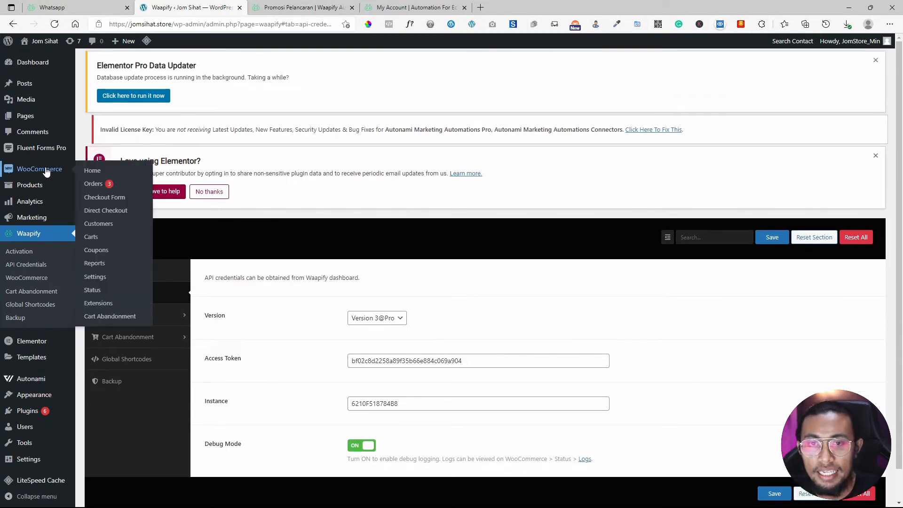
left_click(101, 278)
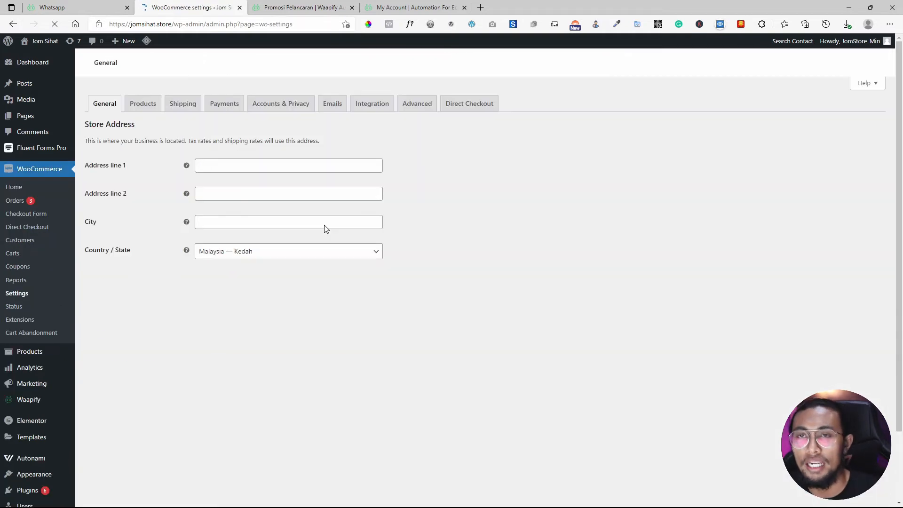
scroll(357, 225, "down", 9)
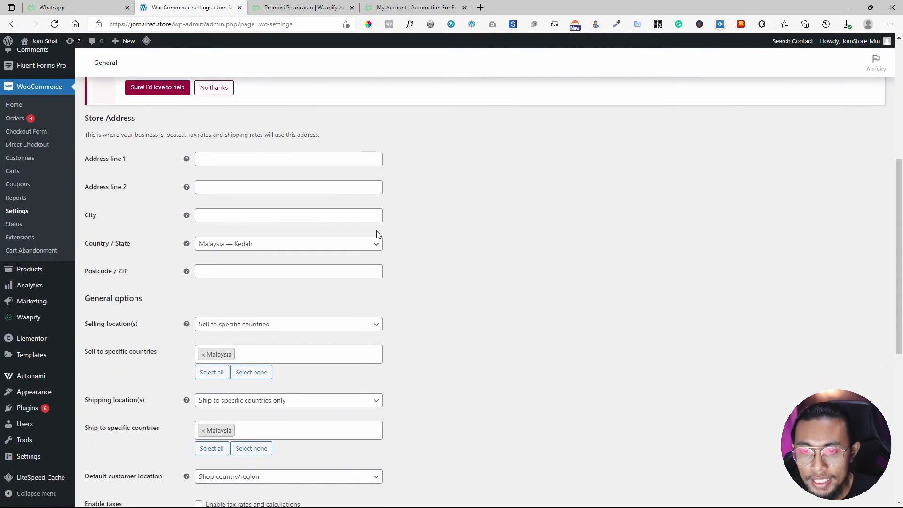
left_click(260, 216)
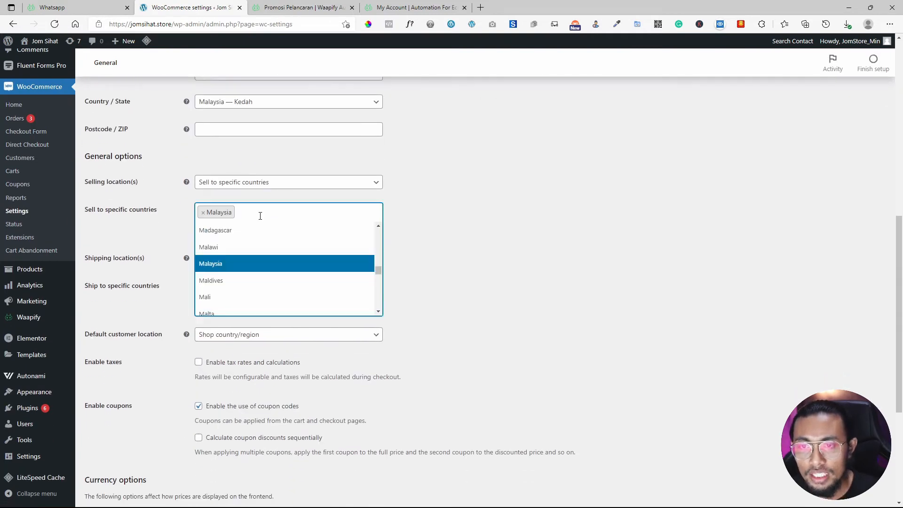
left_click(452, 186)
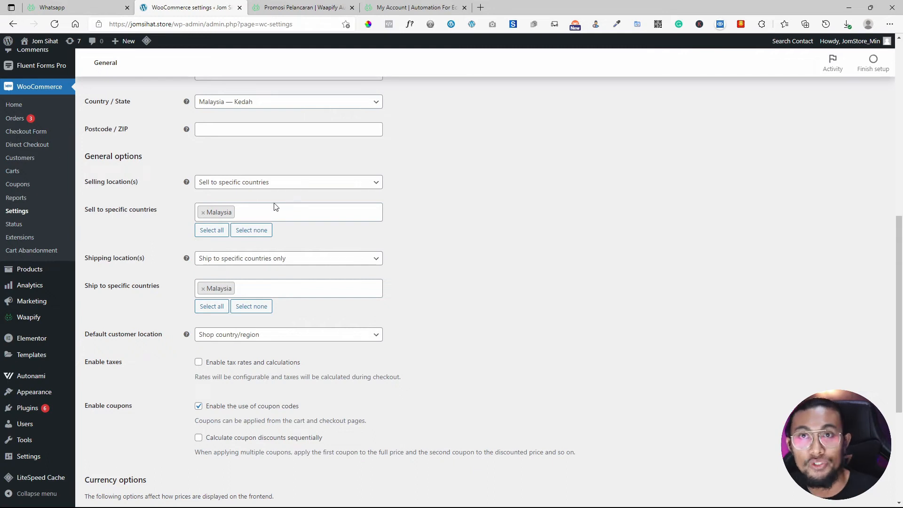
left_click(258, 289)
left_click(555, 312)
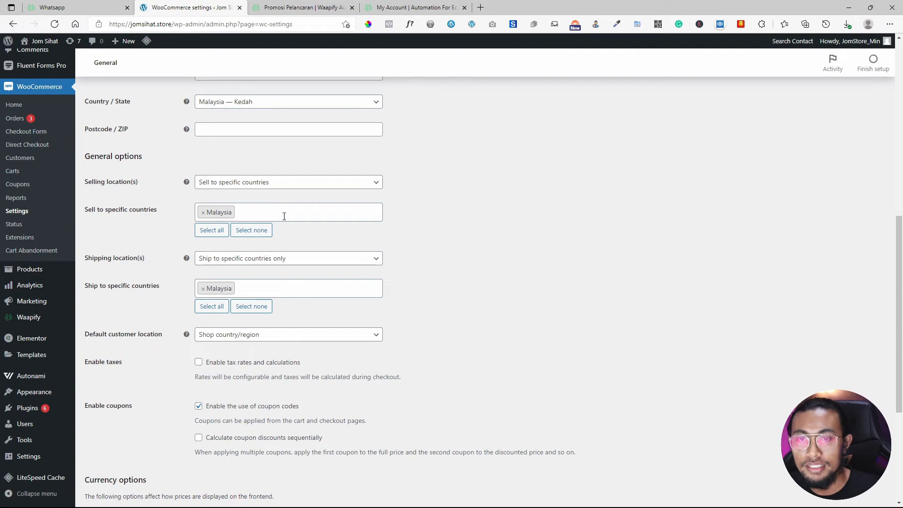
scroll(156, 216, "down", 2)
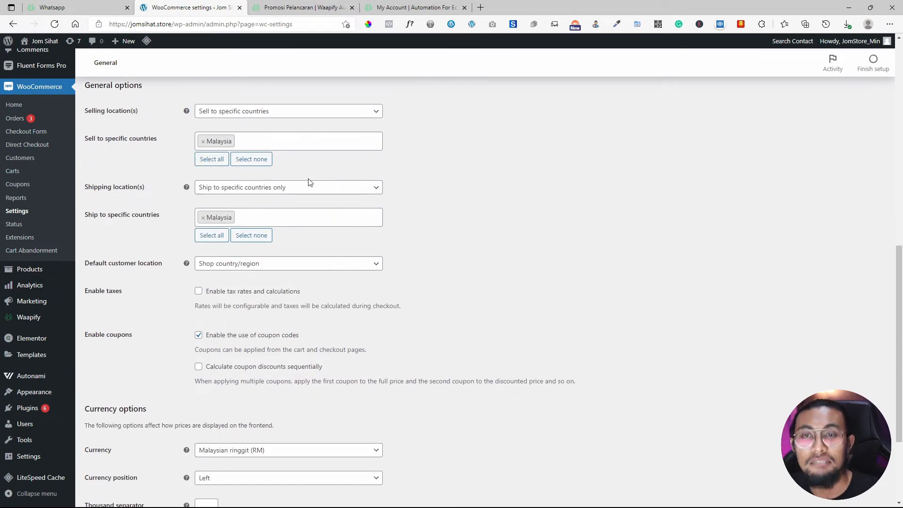
scroll(302, 171, "up", 4)
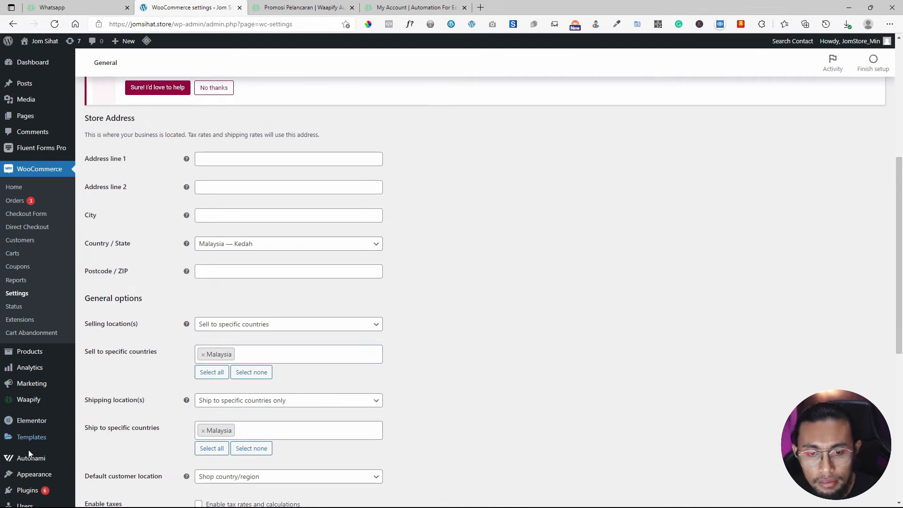
Search for new plugins with "phone validator" and locate Phone Validator for WooCommerce.
left_click(114, 457)
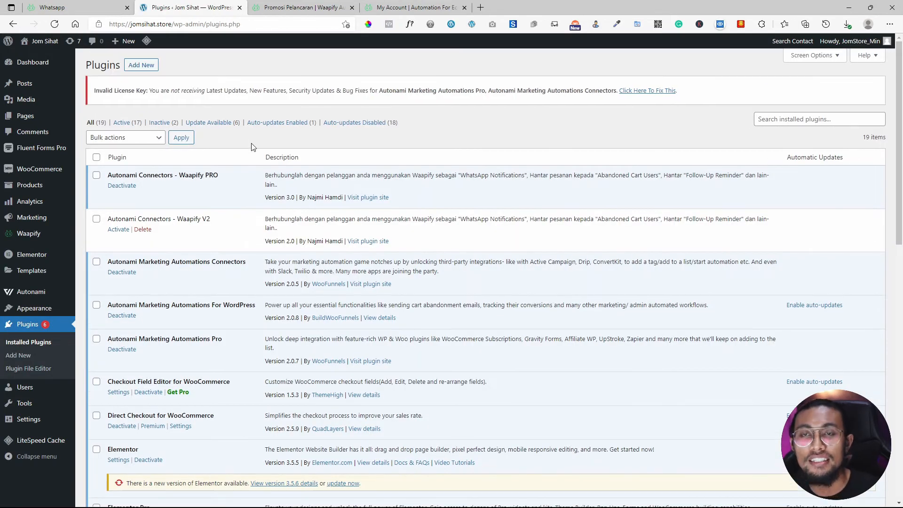
left_click(141, 66)
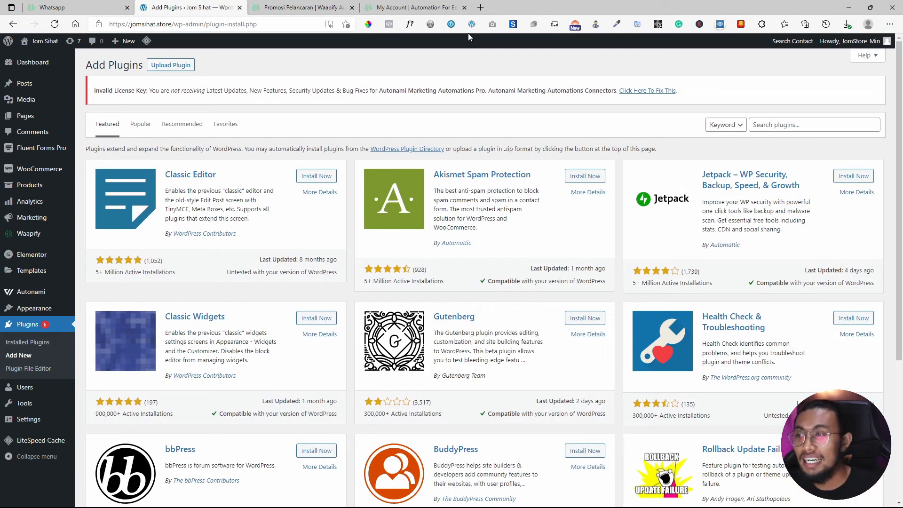
left_click(831, 124)
type("p")
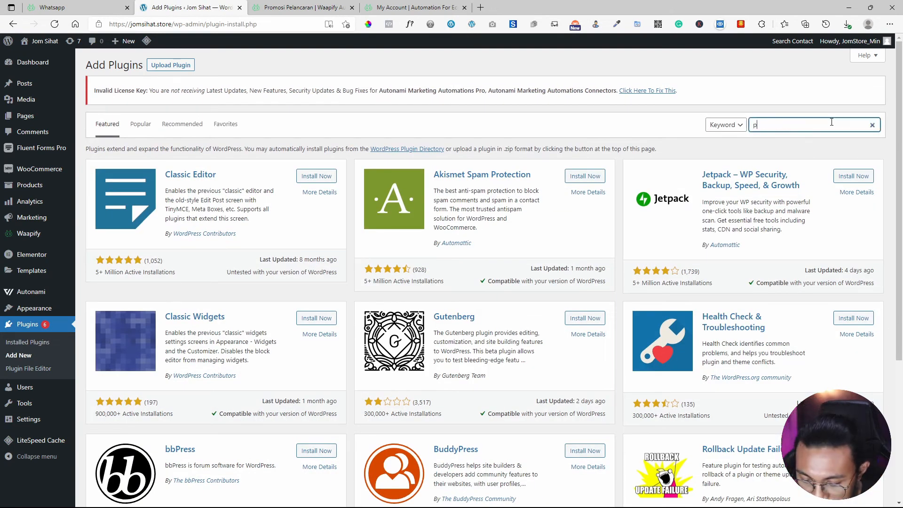
type("hone validator")
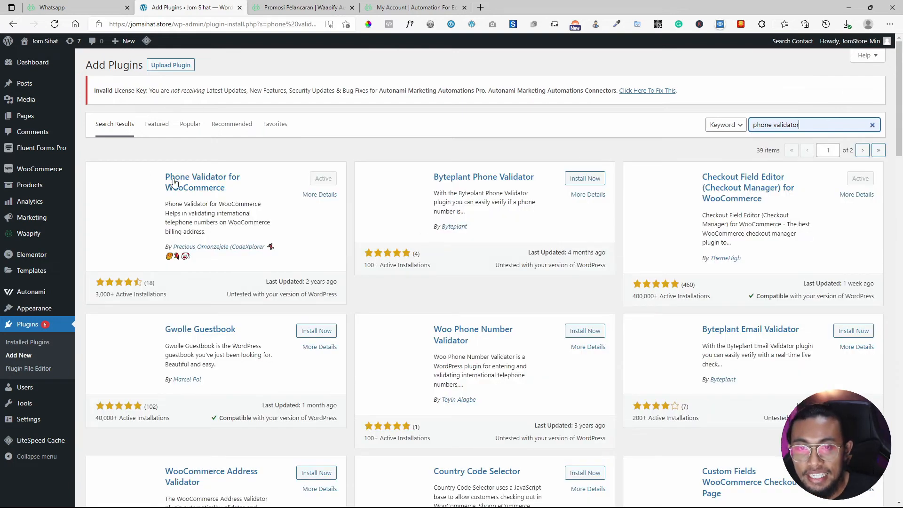
left_click_drag(244, 190, 161, 176)
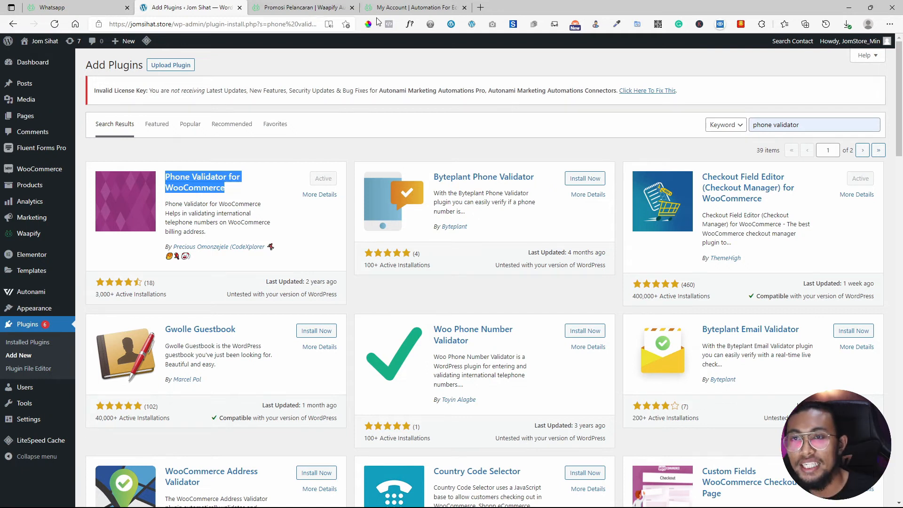
Find the pricing plans on the Waapify website and open the registration page of the monthly one-number plan.
left_click(301, 8)
scroll(736, 216, "down", 3)
scroll(736, 216, "down", 20)
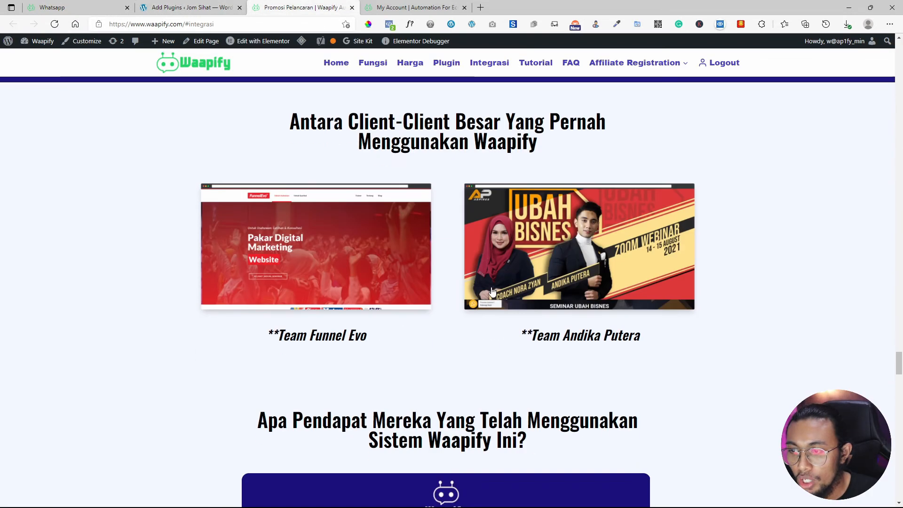
scroll(447, 288, "down", 15)
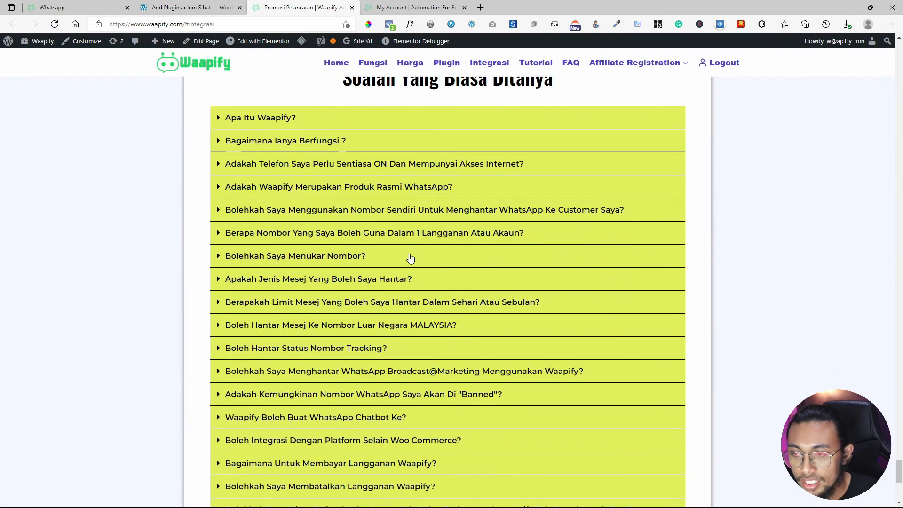
scroll(409, 256, "up", 5)
left_click(276, 224)
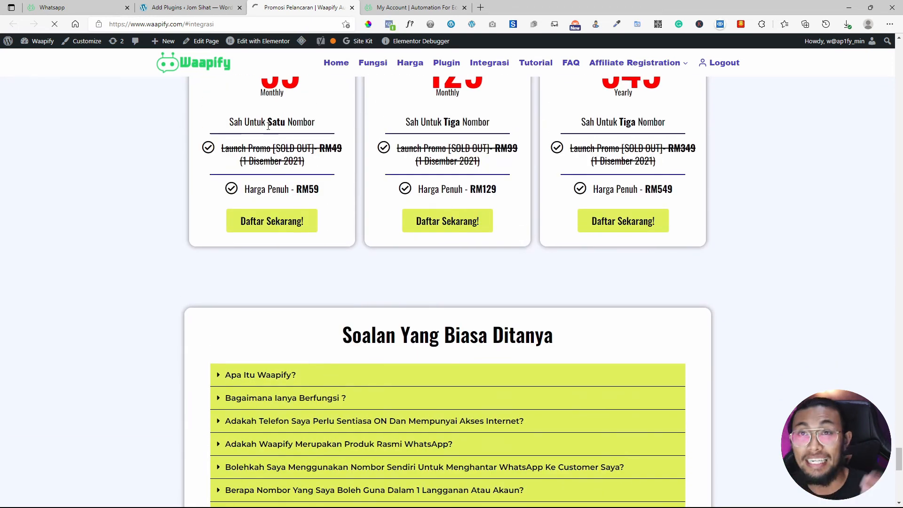
Subscribe to one Basic Trial-1 Nombor [ Monthly ] package on its Waapify product page.
left_click(177, 4)
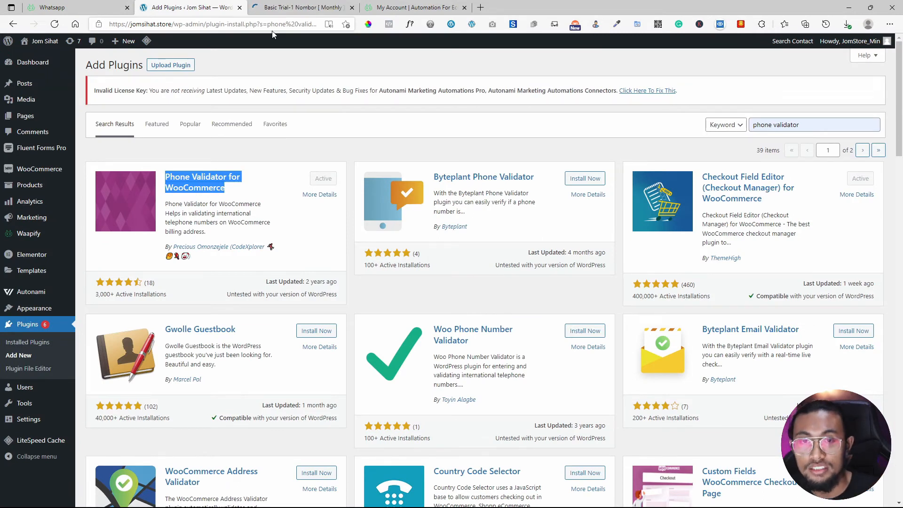
left_click(304, 8)
scroll(522, 315, "down", 2)
left_click(512, 335)
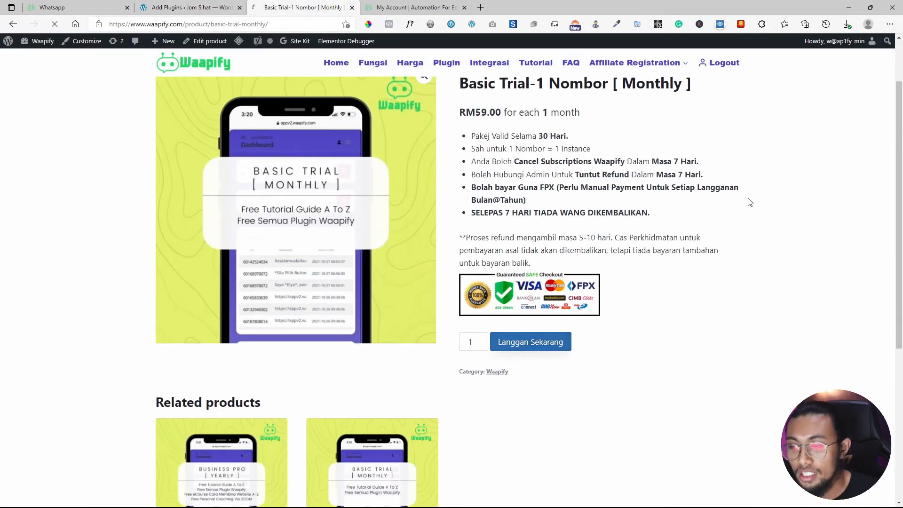
Review the country codes offered for the WhatsApp number on the Waapify checkout form and choose Malaysia +60.
left_click(203, 6)
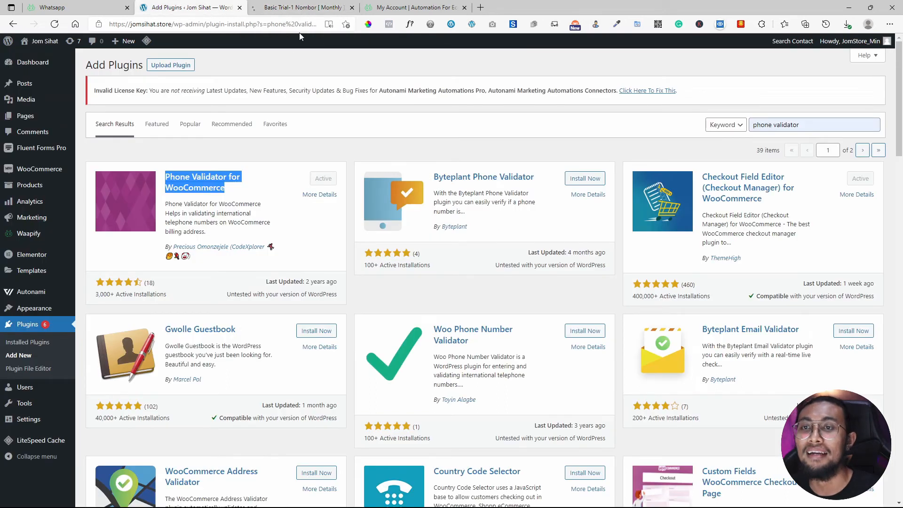
left_click(299, 8)
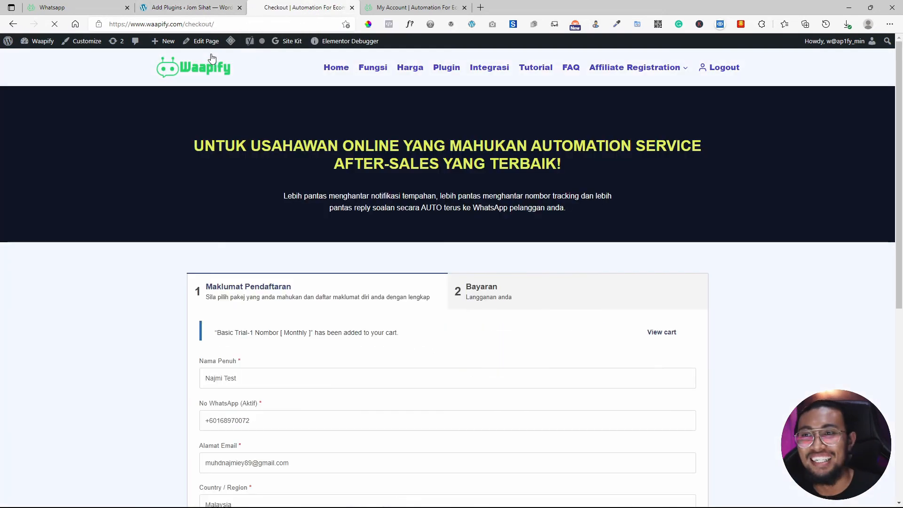
scroll(225, 207, "down", 4)
left_click(211, 208)
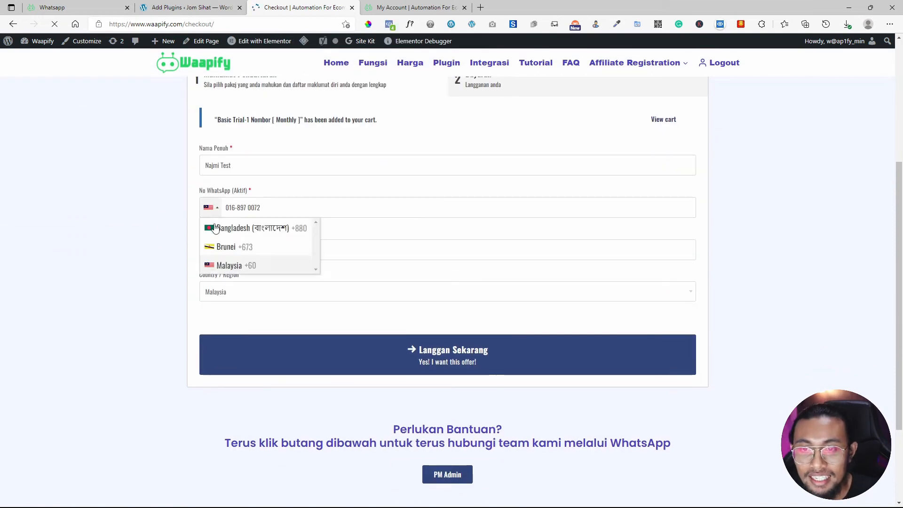
left_click(233, 265)
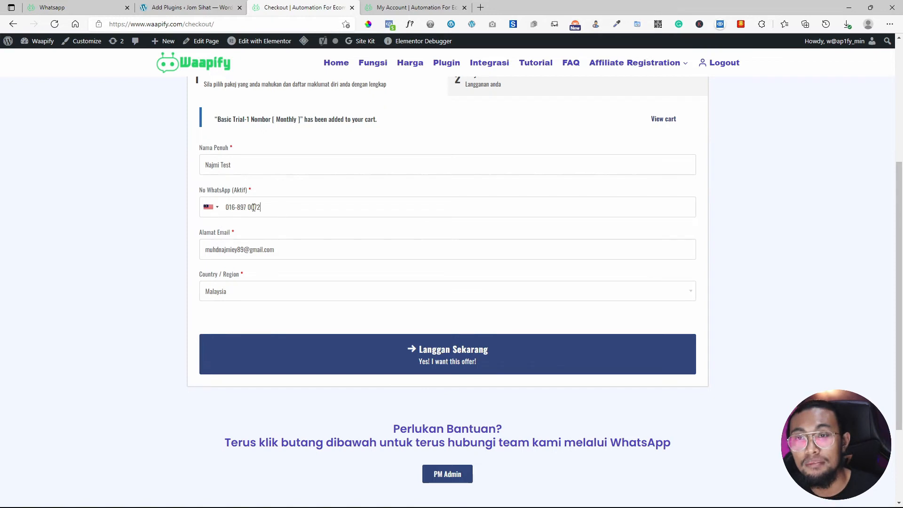
left_click(214, 208)
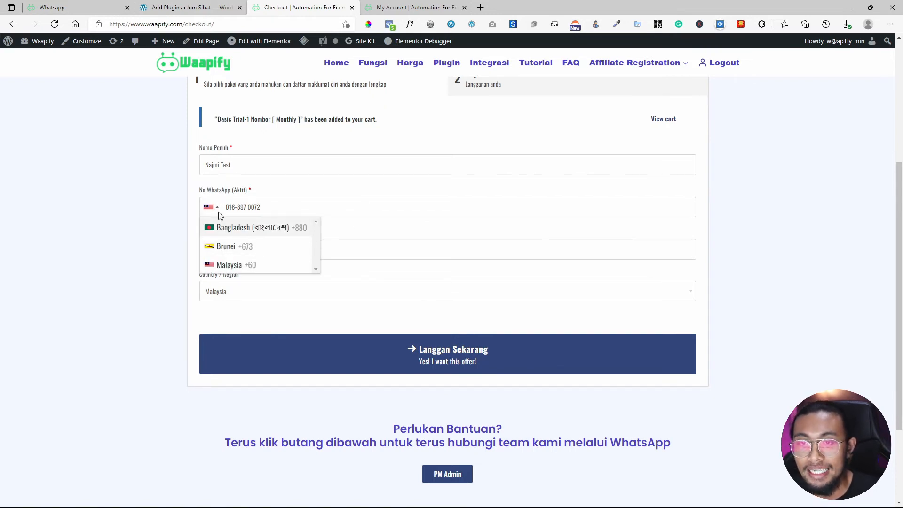
left_click(235, 266)
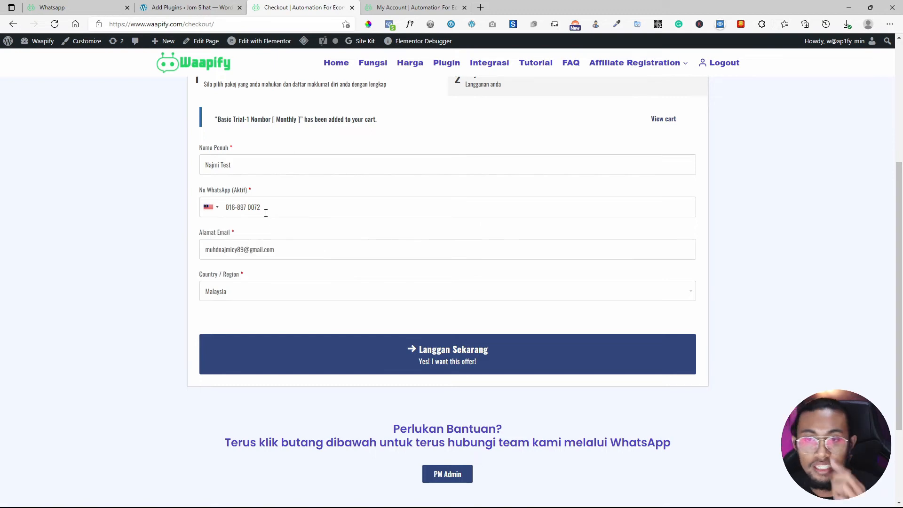
Remove the hyphen and space from the WhatsApp number, then try a leading 6 and delete it again.
scroll(266, 213, "up", 1)
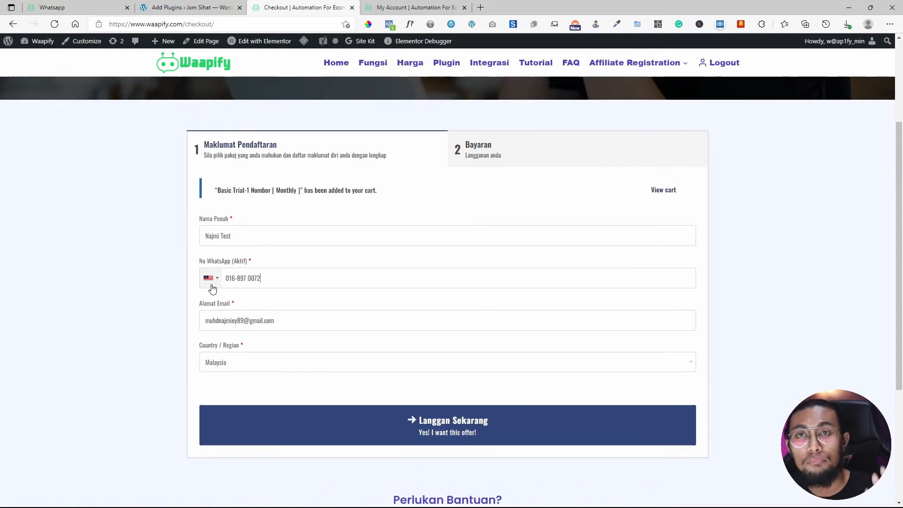
left_click(263, 299)
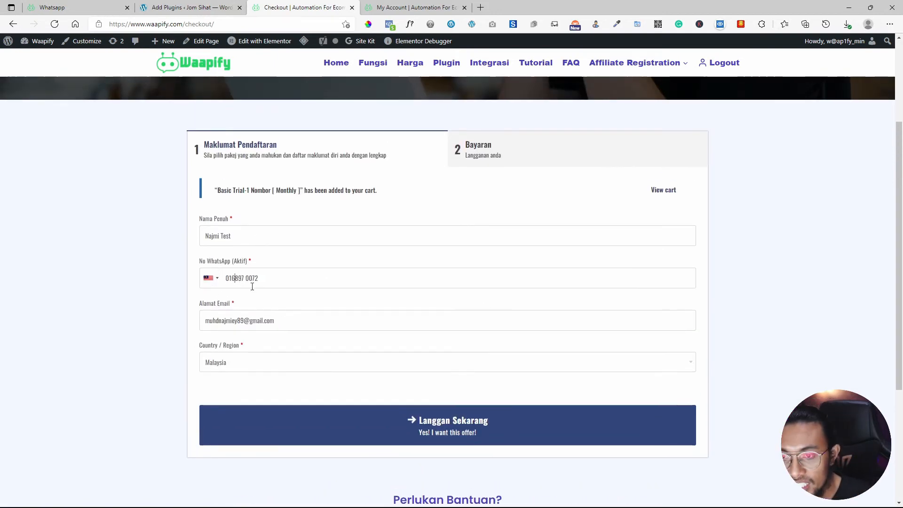
double_click(249, 278)
left_click(345, 253)
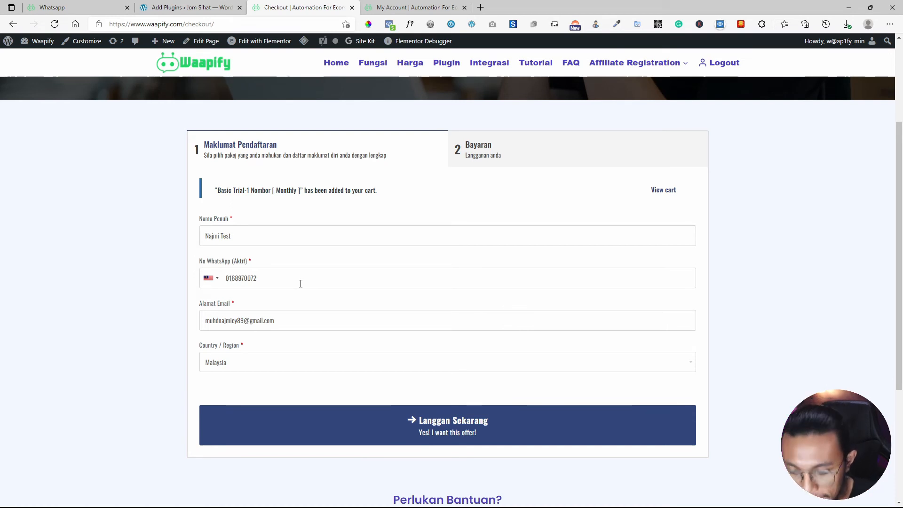
type("6")
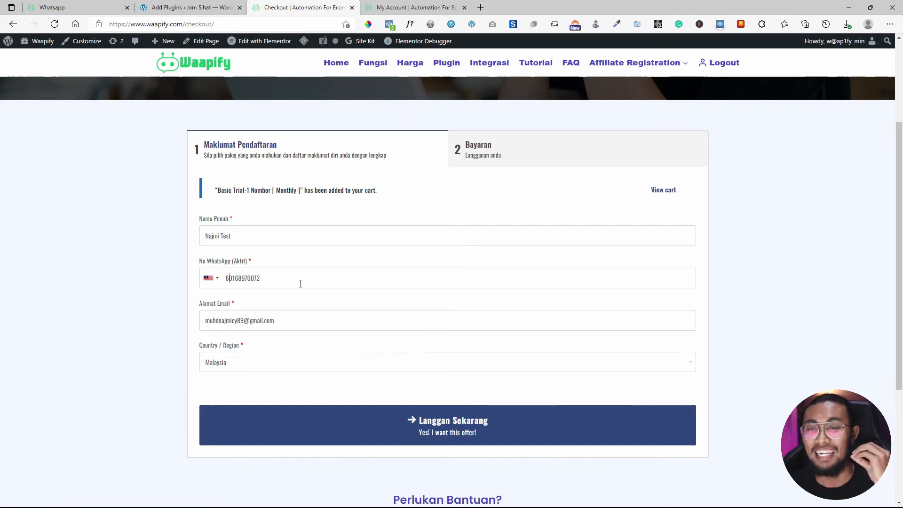
key("BackSpace")
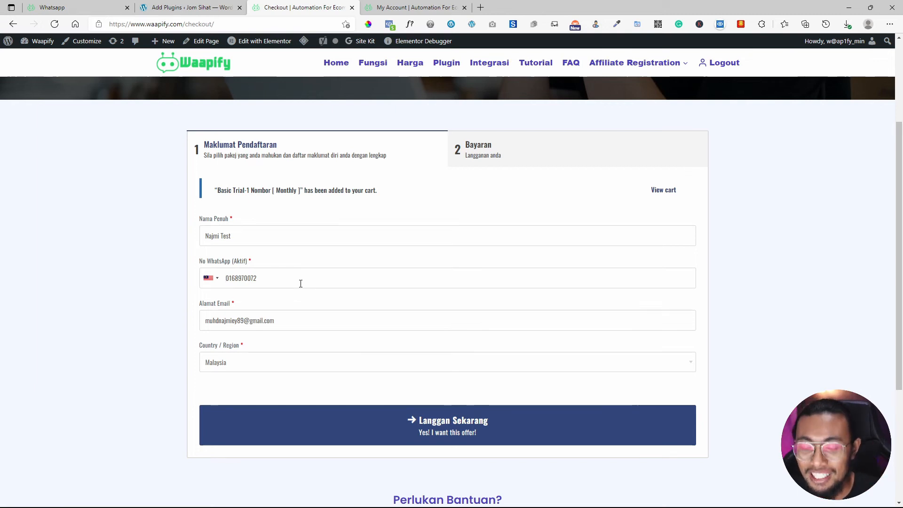
Examine the countries available in the checkout form's Country / Region field.
left_click(318, 367)
left_click(302, 339)
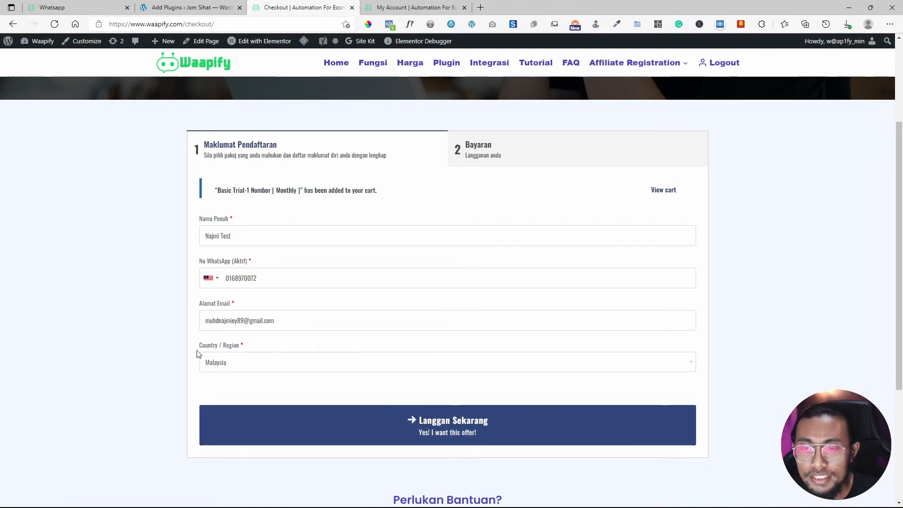
left_click_drag(245, 346, 201, 347)
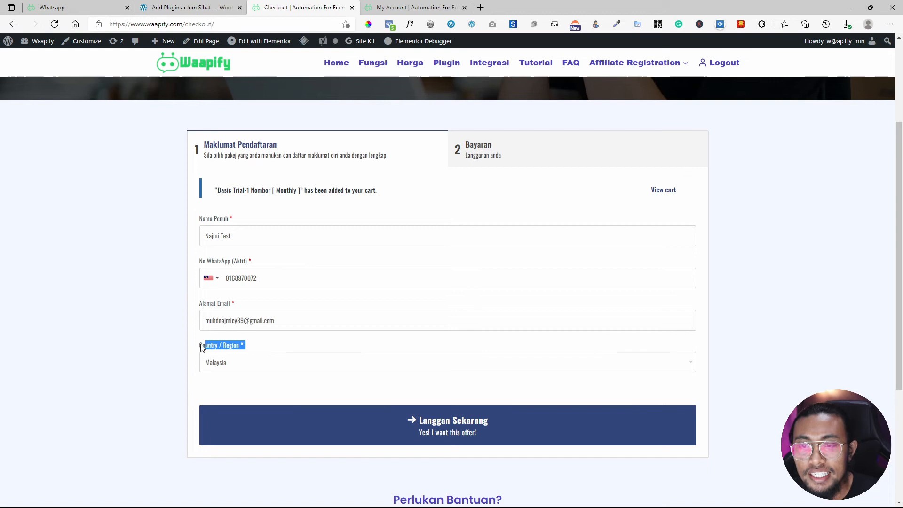
left_click(222, 368)
left_click(222, 368)
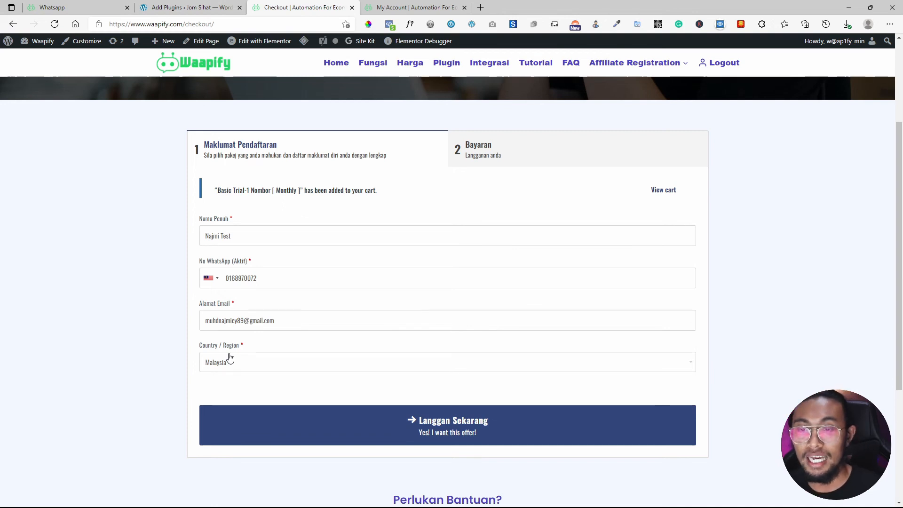
left_click(229, 360)
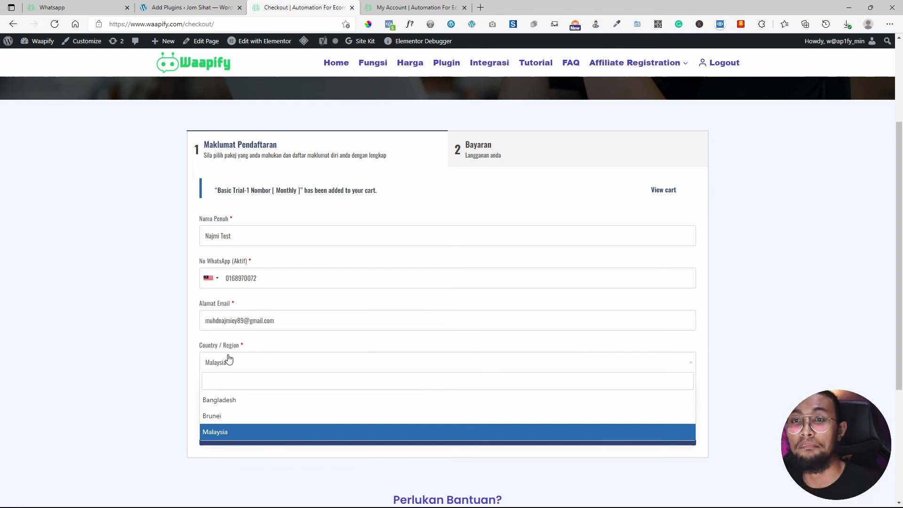
left_click(139, 322)
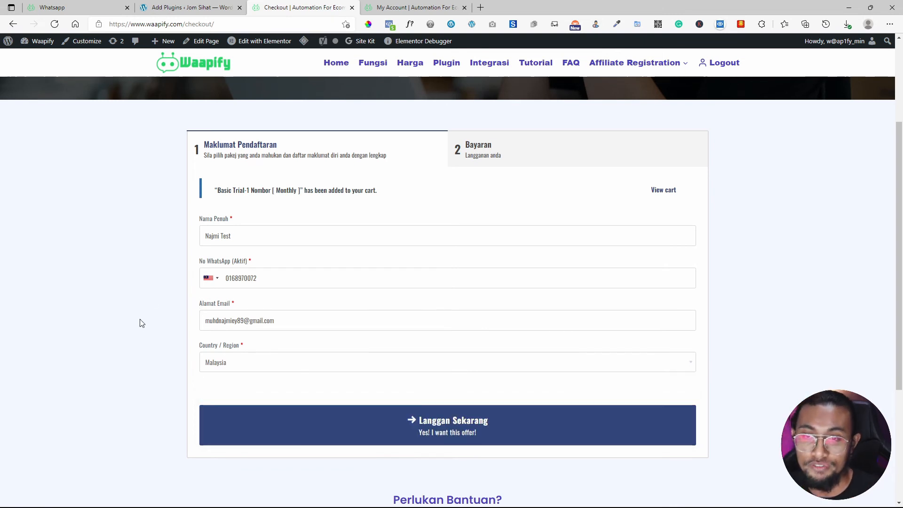
Return to the store's Add Plugins page with the "phone validator" search results.
left_click(173, 5)
left_click(89, 6)
left_click(141, 5)
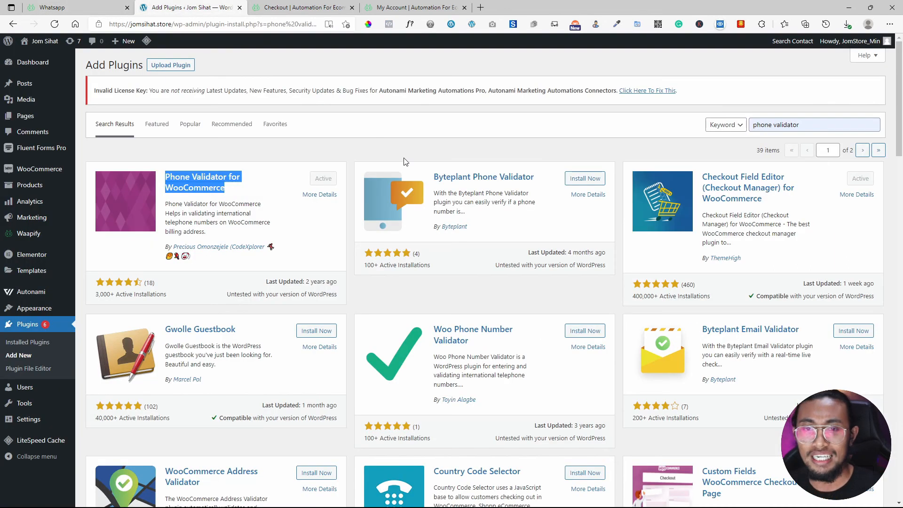